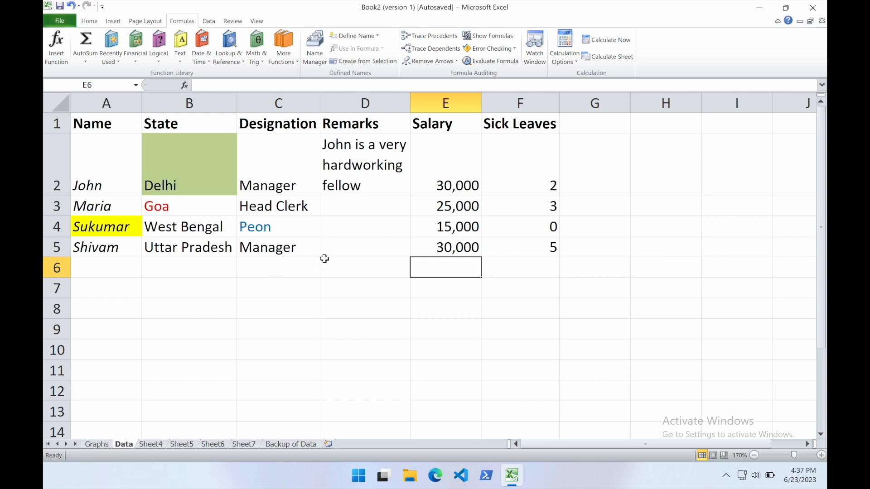
# Review the Salary and Sick Leaves entries in the employee table on the Data sheet.
pyautogui.click(292, 271)
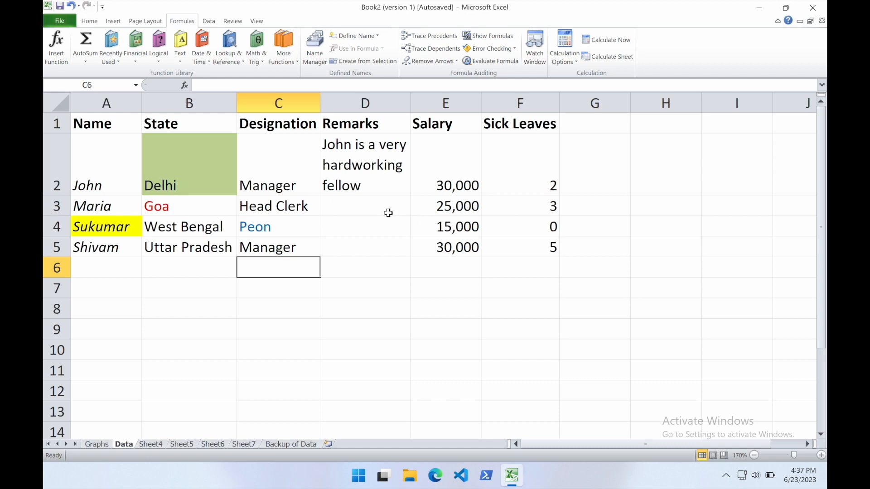
pyautogui.click(451, 178)
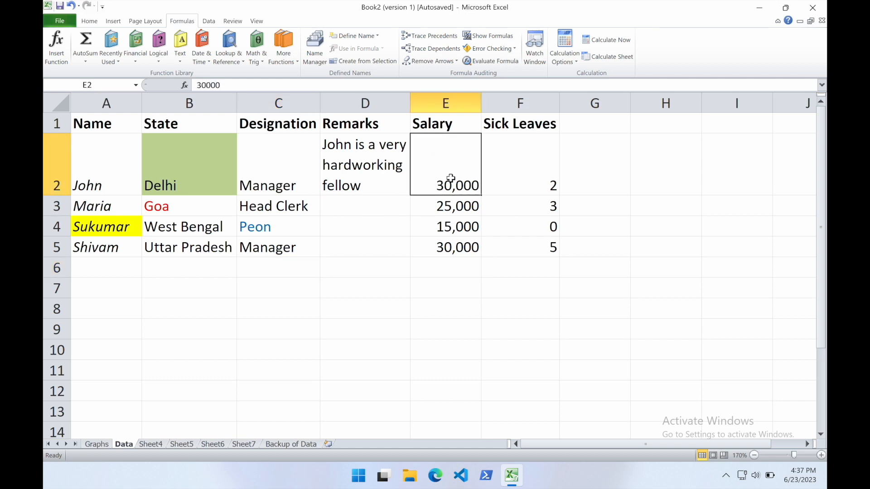
pyautogui.click(536, 168)
pyautogui.click(513, 128)
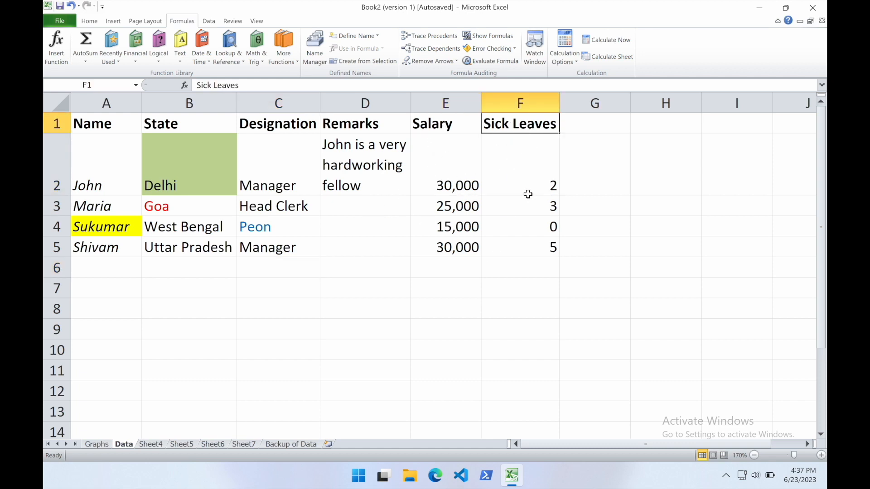
pyautogui.click(115, 178)
pyautogui.click(510, 183)
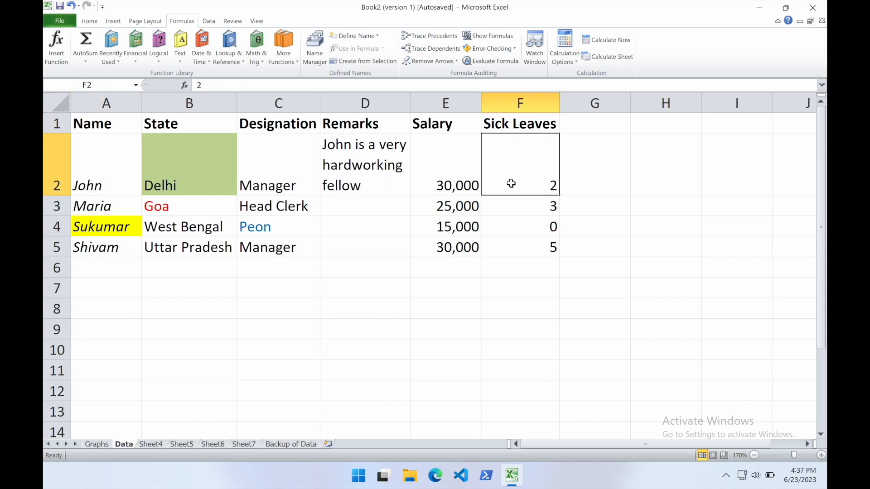
pyautogui.click(456, 178)
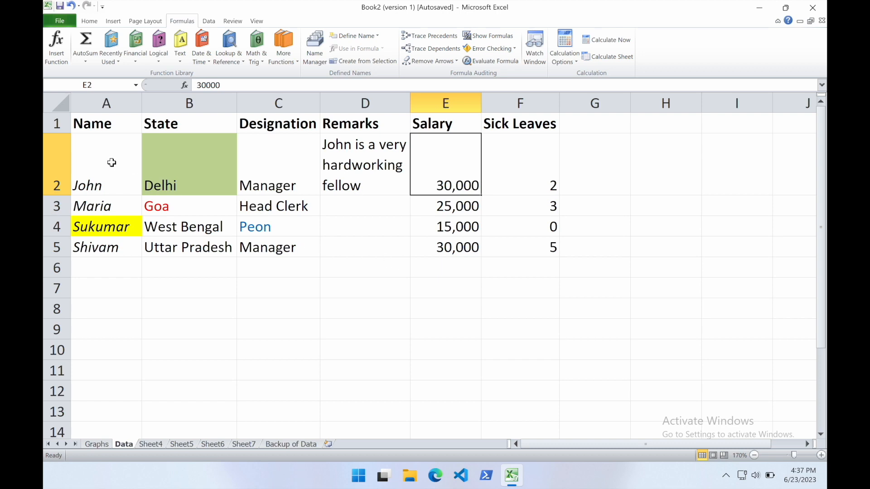
# Copy the whole employee table, cells A1:F5, on the Data sheet.
pyautogui.moveTo(109, 123); pyautogui.dragTo(531, 254)
pyautogui.hotkey('ctrl', 'c')
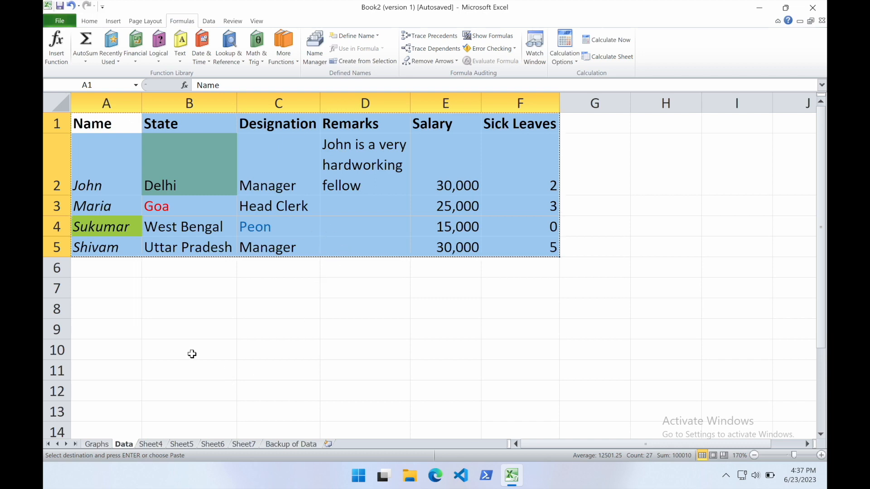
# Try a regular paste of the copied table at A1 of Sheet4, undo it, and return to the Data sheet.
pyautogui.click(150, 445)
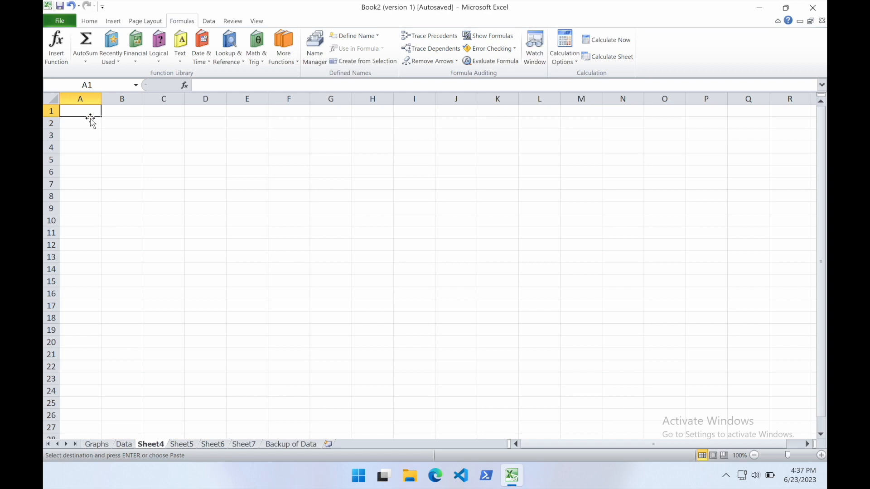
pyautogui.hotkey('ctrl', 'v')
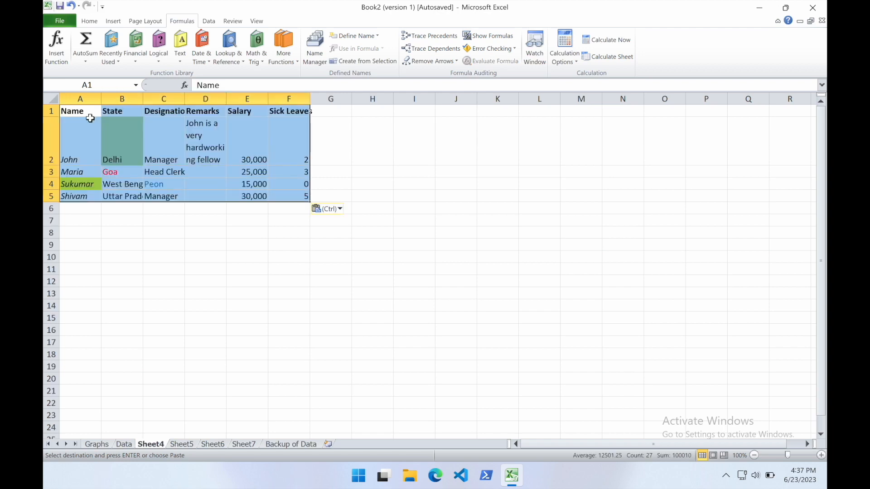
pyautogui.click(224, 259)
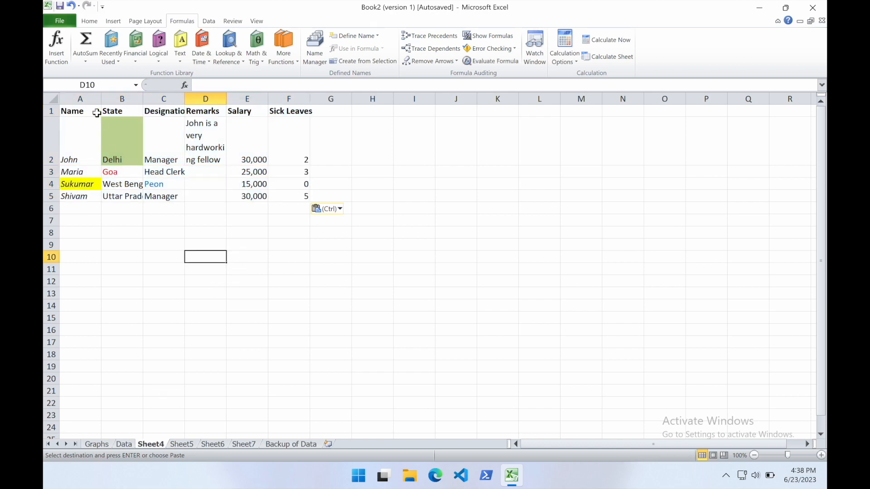
pyautogui.click(70, 5)
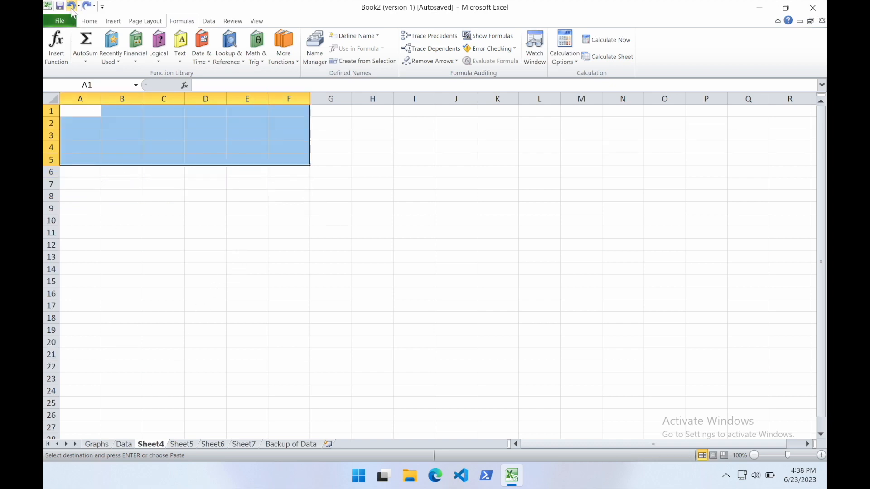
pyautogui.click(123, 444)
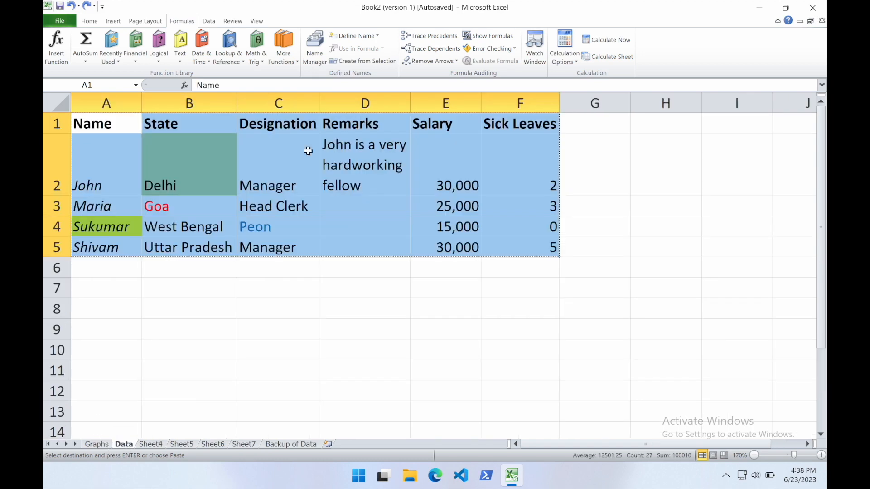
# Paste only the values of the copied table into Sheet4, starting at cell A1.
pyautogui.click(151, 445)
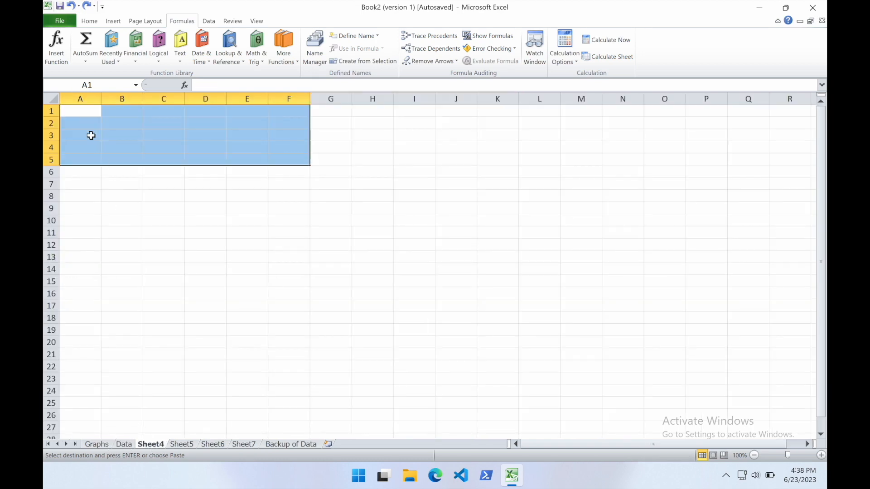
pyautogui.click(87, 112)
pyautogui.rightClick(87, 112)
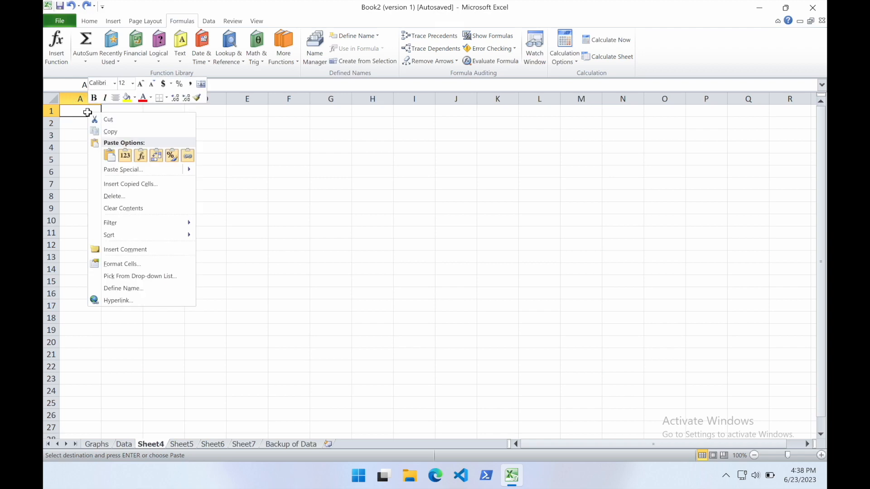
pyautogui.moveTo(115, 171)
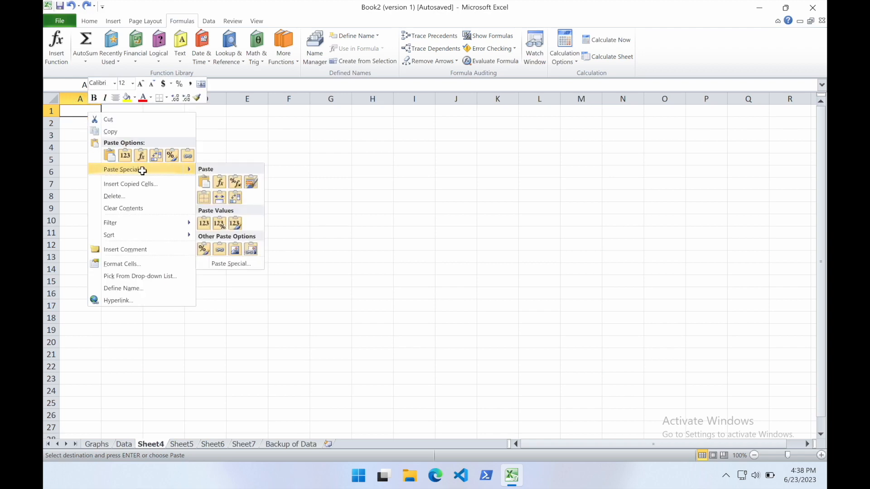
pyautogui.click(205, 179)
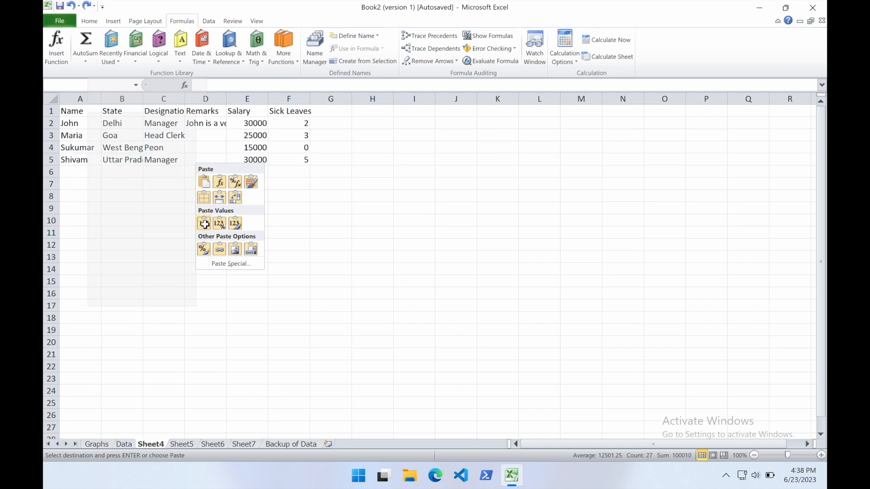
pyautogui.click(204, 224)
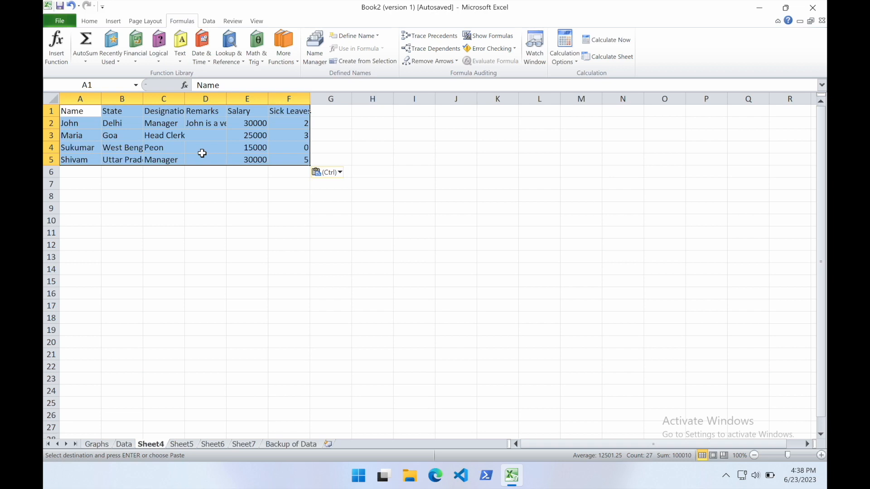
# Paste the copied table with all its formatting into Sheet4, starting at cell A7.
pyautogui.click(125, 445)
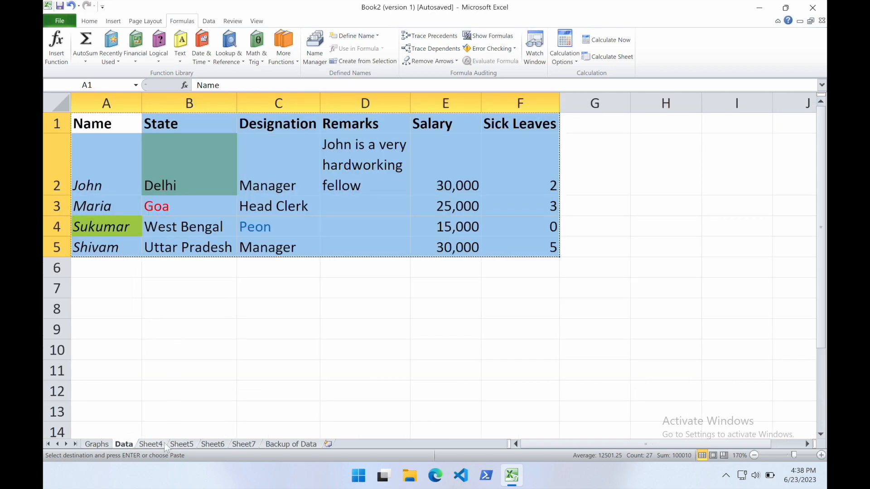
pyautogui.hotkey('ctrl', 'pagedown')
pyautogui.click(77, 180)
pyautogui.press('Return')
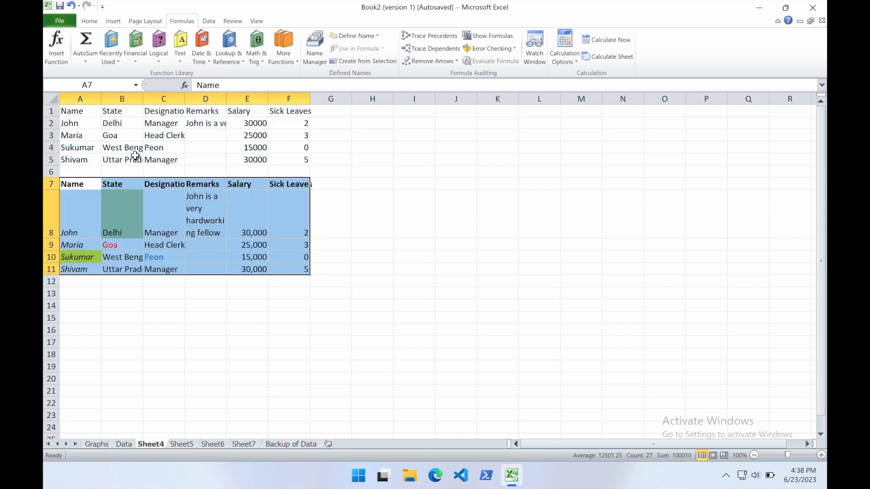
# Compare the values-only copy with the formatted copy on Sheet4, including the text wrapping of the Remarks cell D8.
pyautogui.click(354, 180)
pyautogui.moveTo(78, 111); pyautogui.dragTo(290, 159)
pyautogui.click(164, 171)
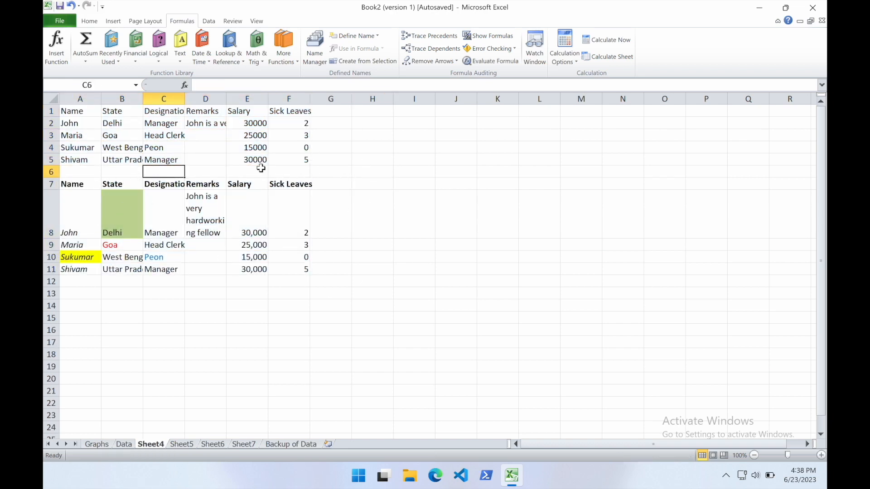
pyautogui.moveTo(88, 185); pyautogui.dragTo(205, 217)
pyautogui.moveTo(82, 218); pyautogui.dragTo(120, 217)
pyautogui.click(120, 217)
pyautogui.click(86, 268)
pyautogui.click(120, 267)
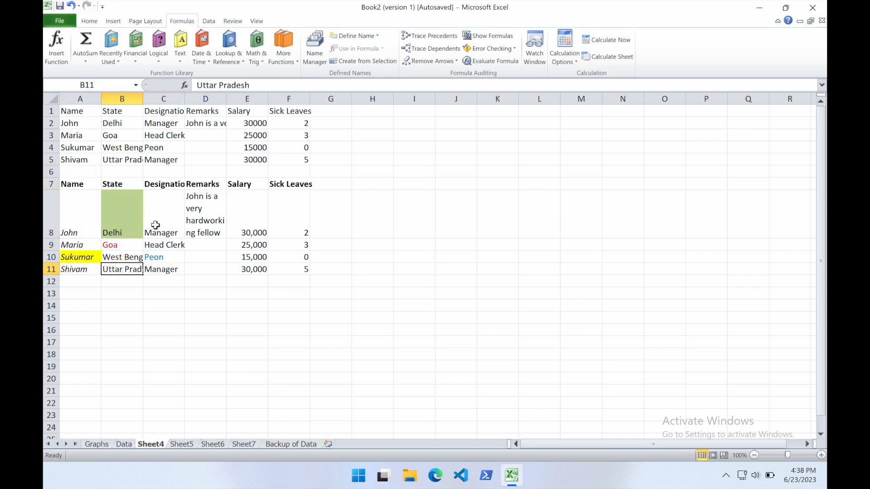
pyautogui.click(200, 209)
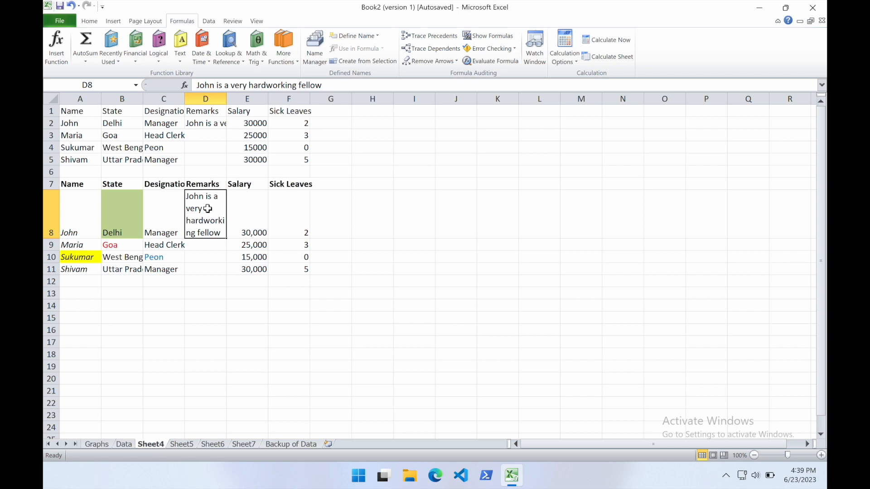
pyautogui.click(89, 20)
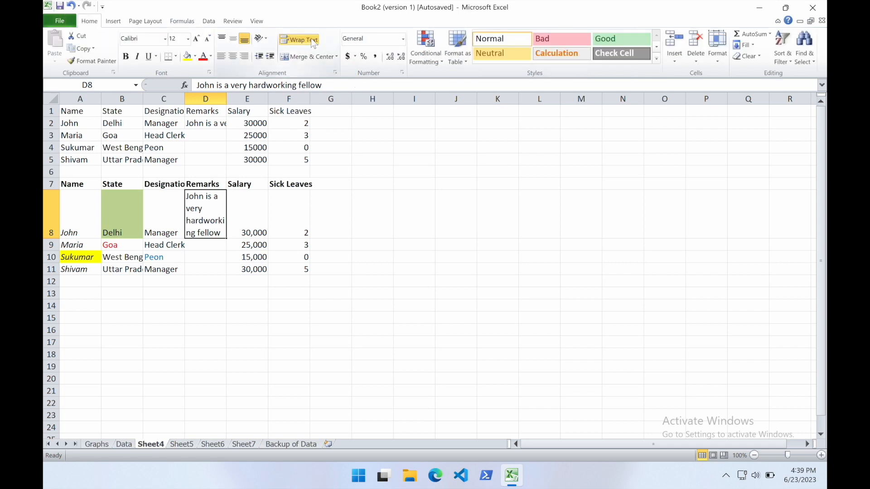
pyautogui.moveTo(86, 111); pyautogui.dragTo(291, 167)
pyautogui.click(293, 160)
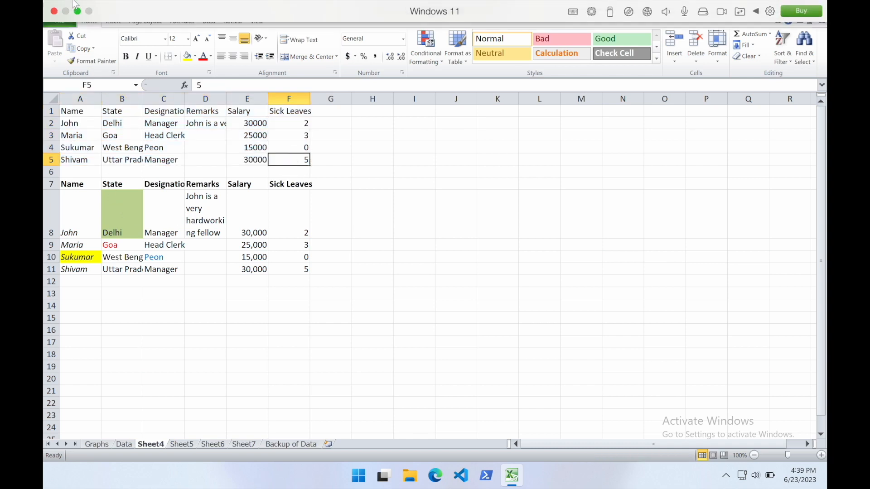
# Undo the last two pastes on Sheet4 and return to the Data sheet.
pyautogui.click(70, 6)
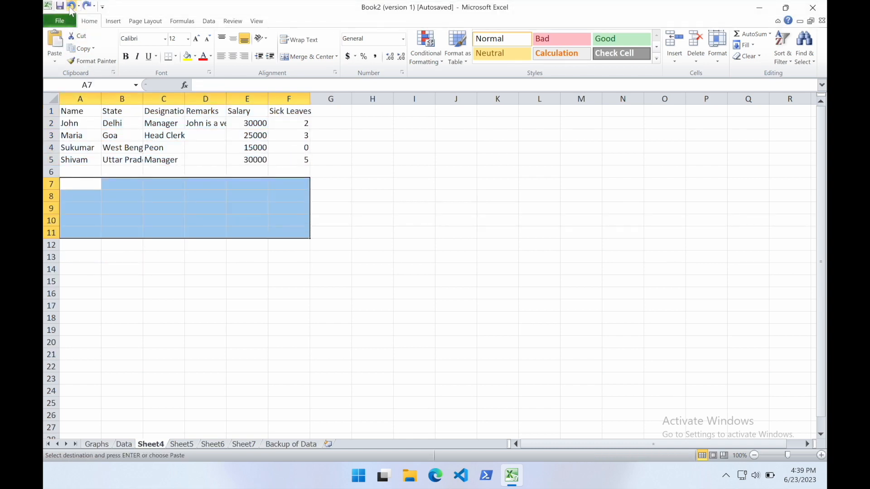
pyautogui.click(70, 6)
pyautogui.click(125, 445)
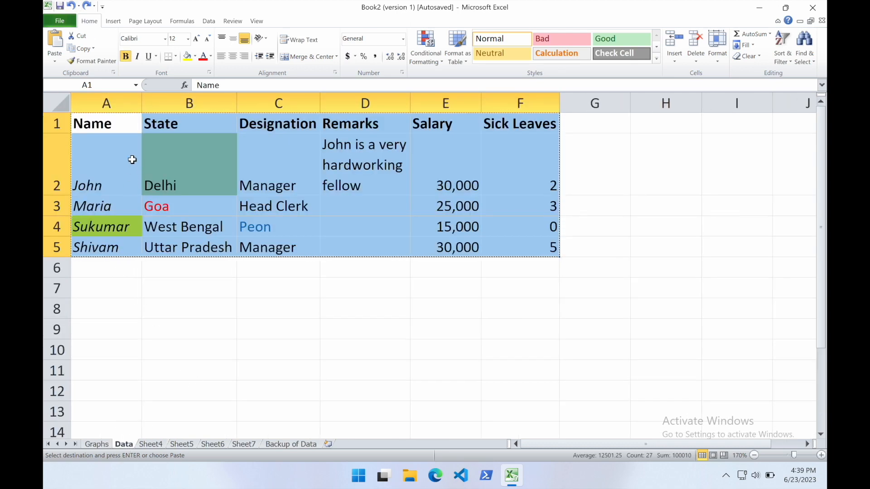
# Examine the table's horizontal header row, its data rows, and the empty area from A7 down.
pyautogui.moveTo(120, 128); pyautogui.dragTo(493, 127)
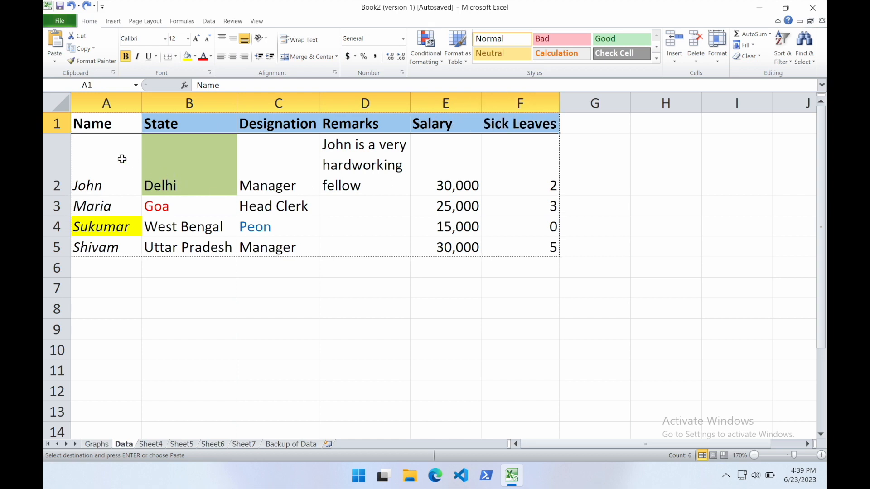
pyautogui.moveTo(120, 166); pyautogui.dragTo(509, 240)
pyautogui.click(284, 280)
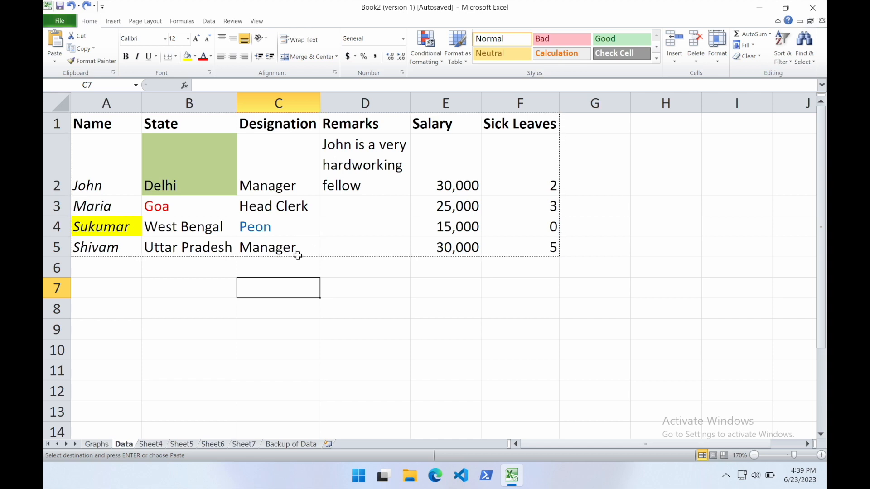
pyautogui.moveTo(109, 127); pyautogui.dragTo(453, 125)
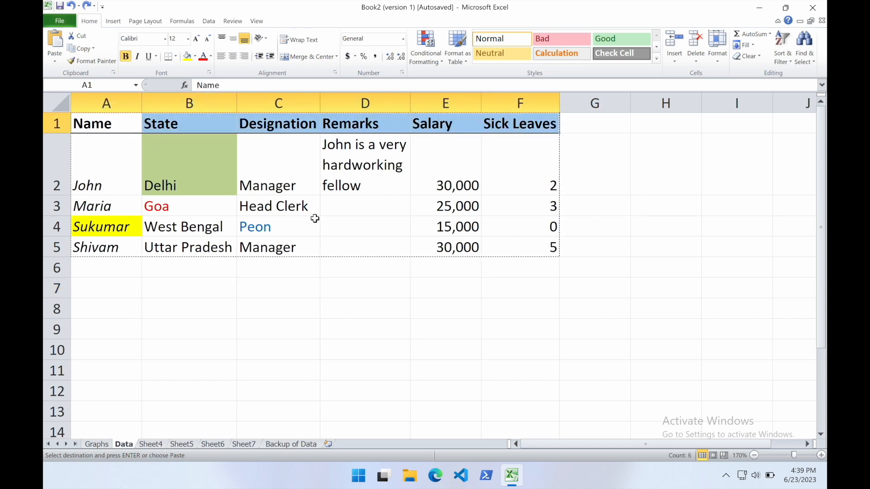
pyautogui.moveTo(111, 287); pyautogui.dragTo(113, 412)
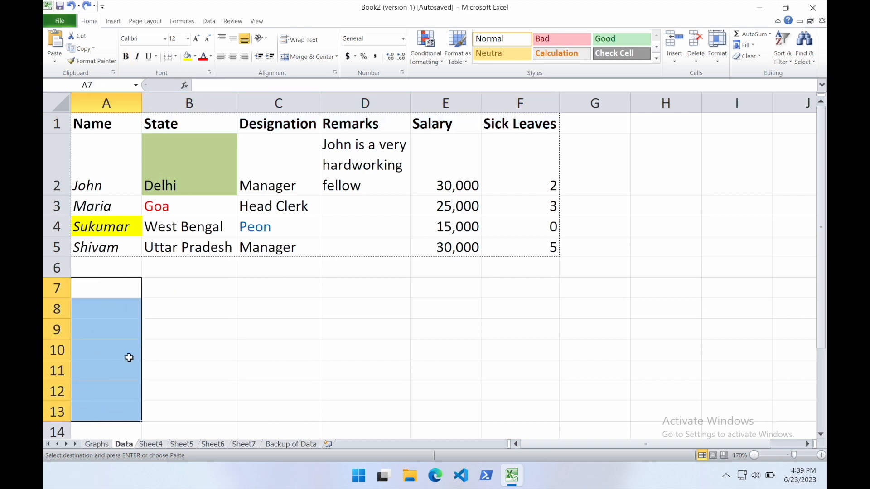
pyautogui.moveTo(113, 161); pyautogui.dragTo(391, 228)
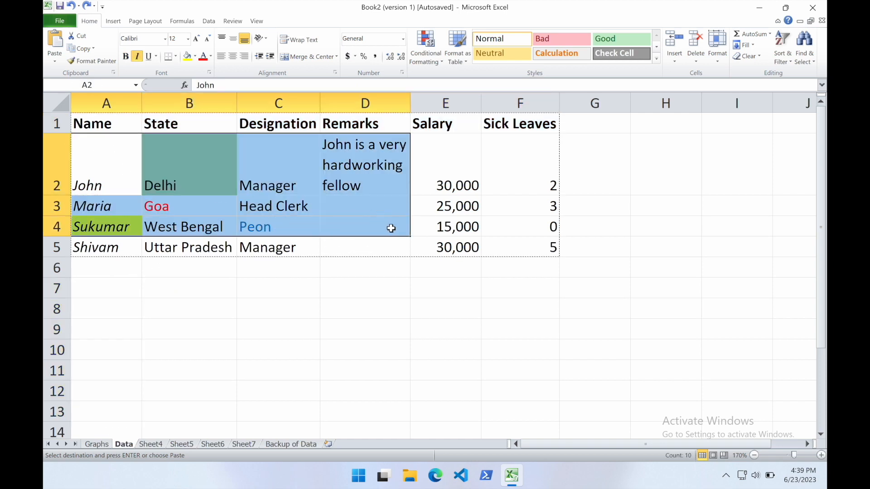
pyautogui.click(543, 244)
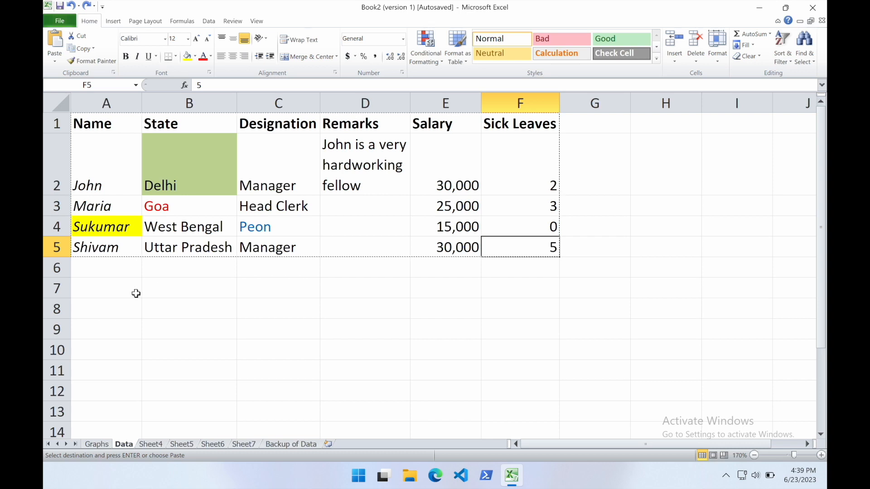
# Paste the copied table transposed on the Data sheet, starting at cell A7.
pyautogui.click(117, 290)
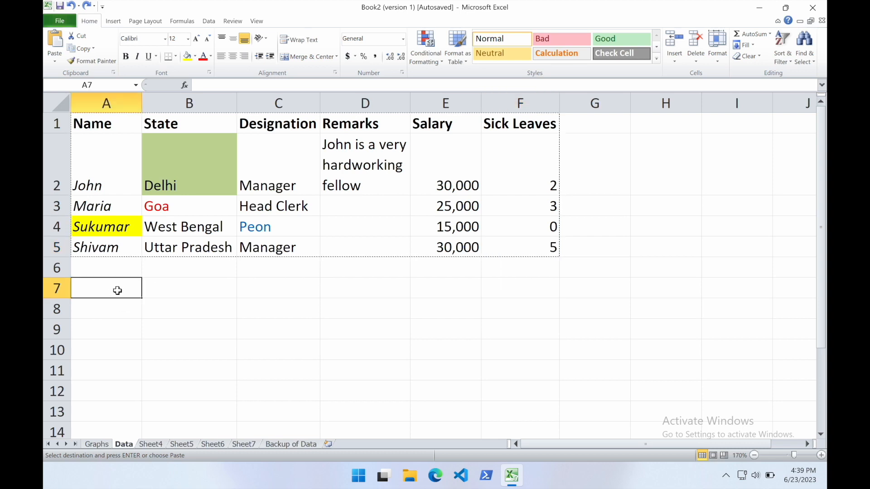
pyautogui.rightClick(118, 290)
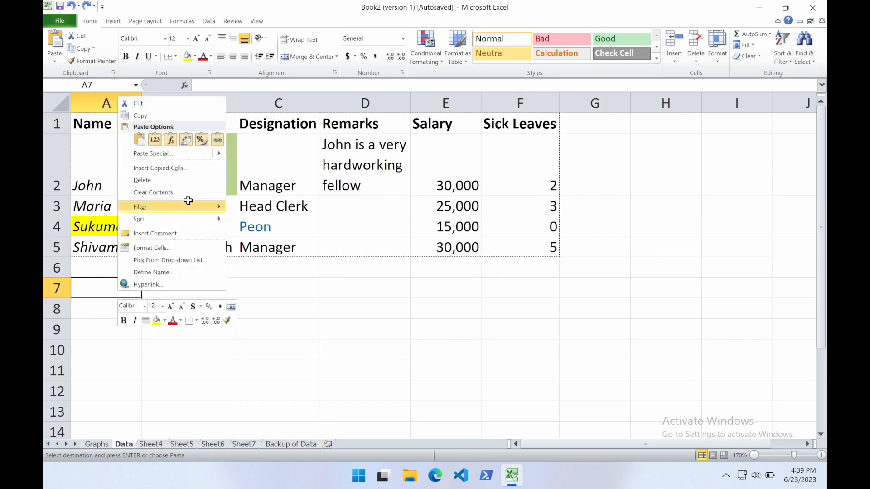
pyautogui.moveTo(219, 154)
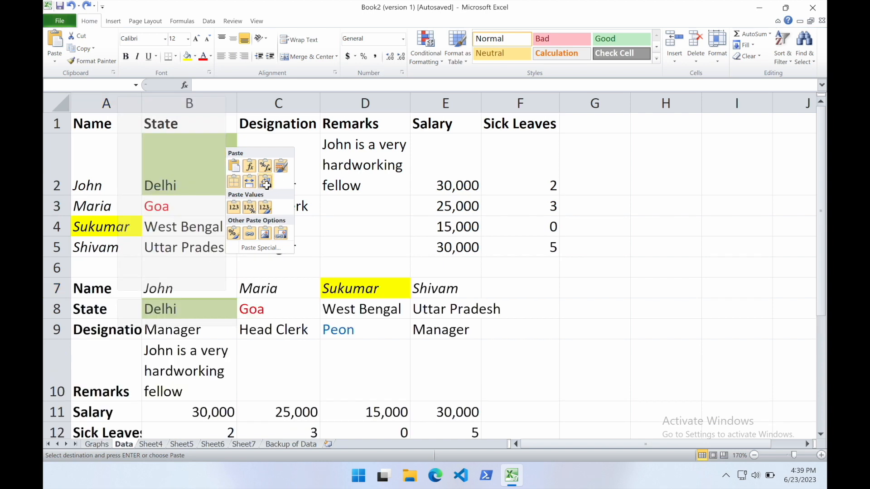
pyautogui.click(267, 183)
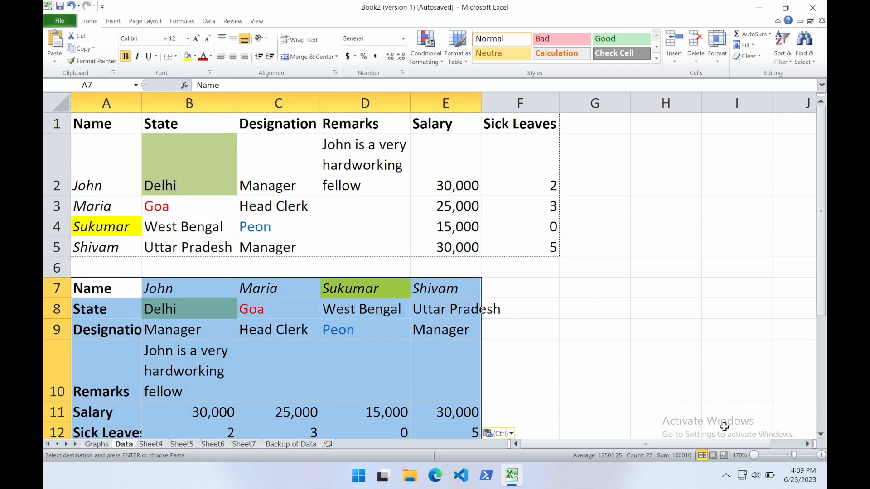
# Compare the original table's header and data rows with the transposed copy's header column and employee columns.
pyautogui.click(754, 455)
pyautogui.click(754, 455)
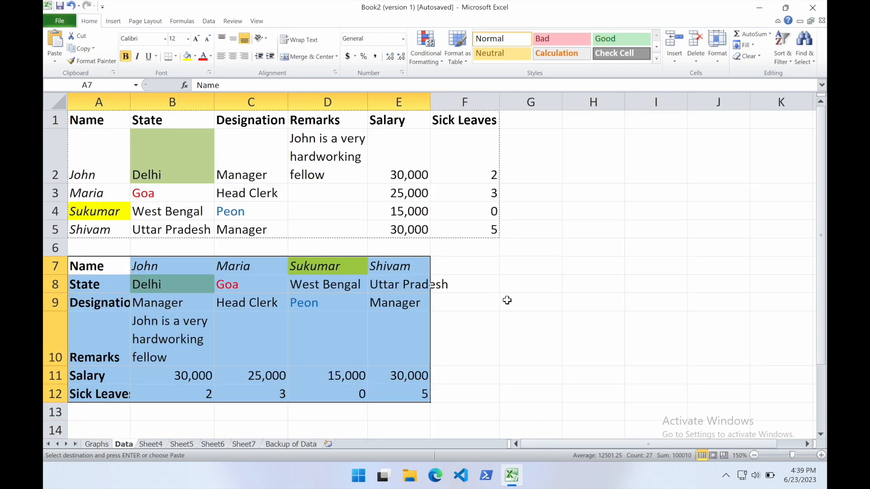
pyautogui.click(504, 315)
pyautogui.moveTo(116, 123); pyautogui.dragTo(464, 120)
pyautogui.moveTo(96, 267); pyautogui.dragTo(96, 394)
pyautogui.moveTo(93, 152); pyautogui.dragTo(450, 150)
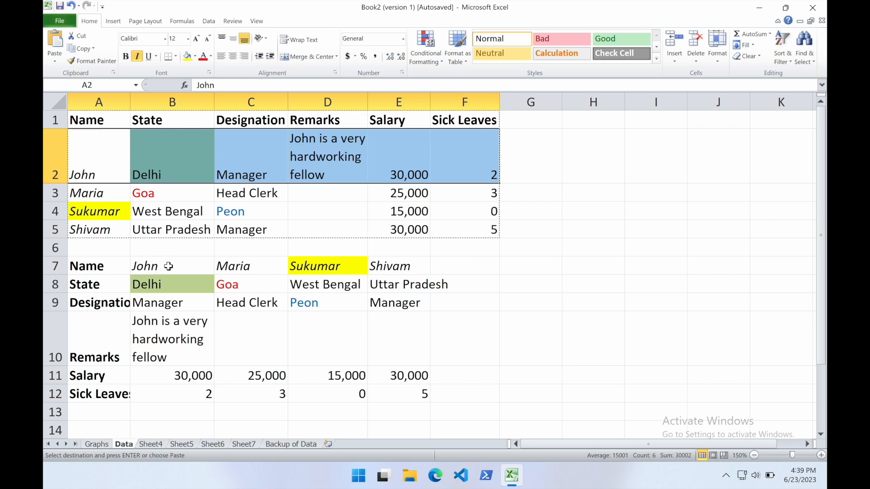
pyautogui.moveTo(169, 266); pyautogui.dragTo(175, 389)
pyautogui.click(247, 271)
pyautogui.moveTo(247, 274); pyautogui.dragTo(247, 381)
pyautogui.moveTo(322, 274); pyautogui.dragTo(325, 380)
pyautogui.moveTo(397, 271); pyautogui.dragTo(398, 398)
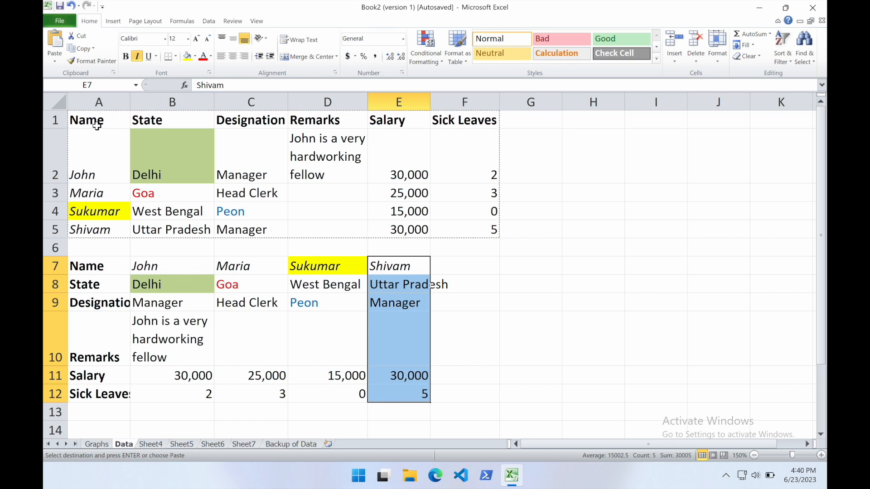
# Undo the transposed paste below the table on the Data sheet.
pyautogui.click(71, 6)
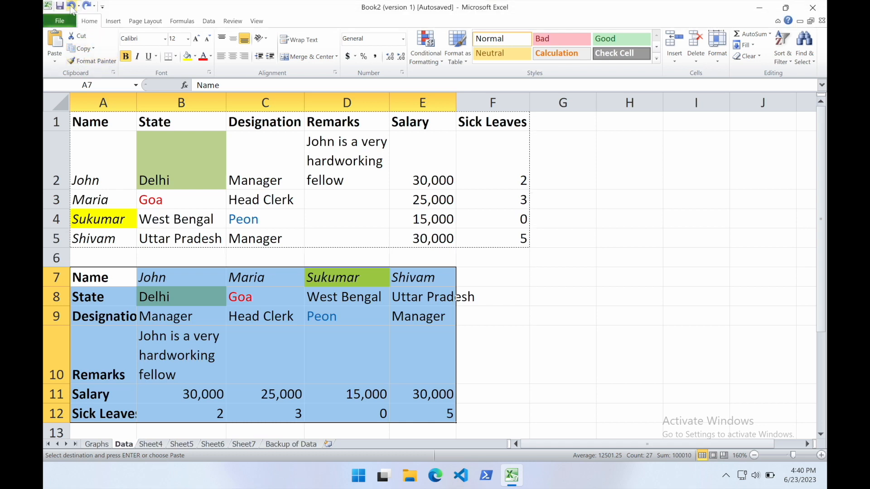
pyautogui.scroll(1, 213, 188)
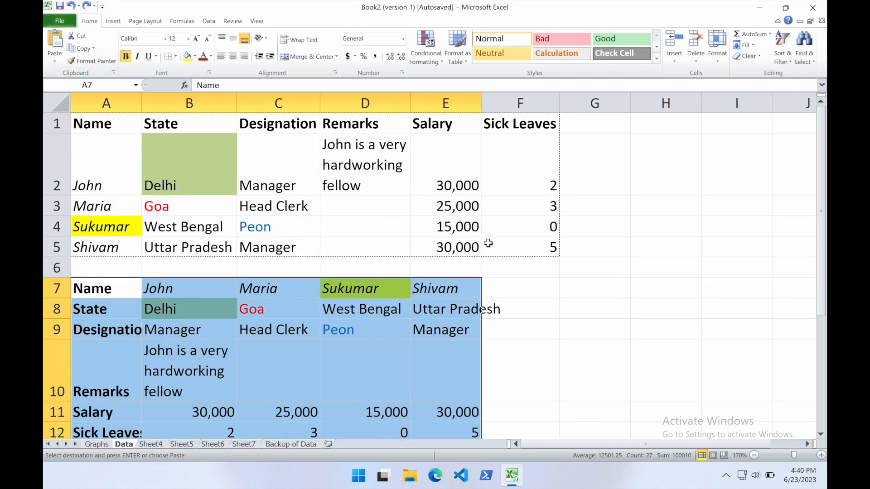
pyautogui.click(71, 6)
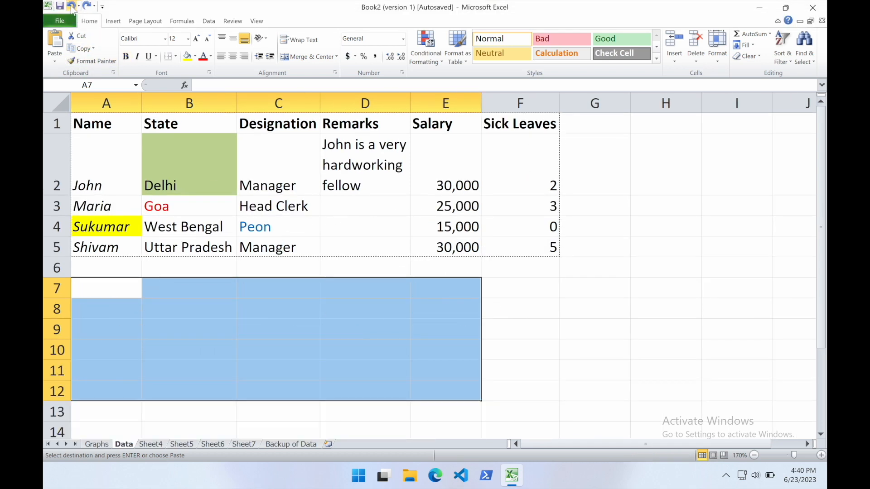
pyautogui.click(442, 266)
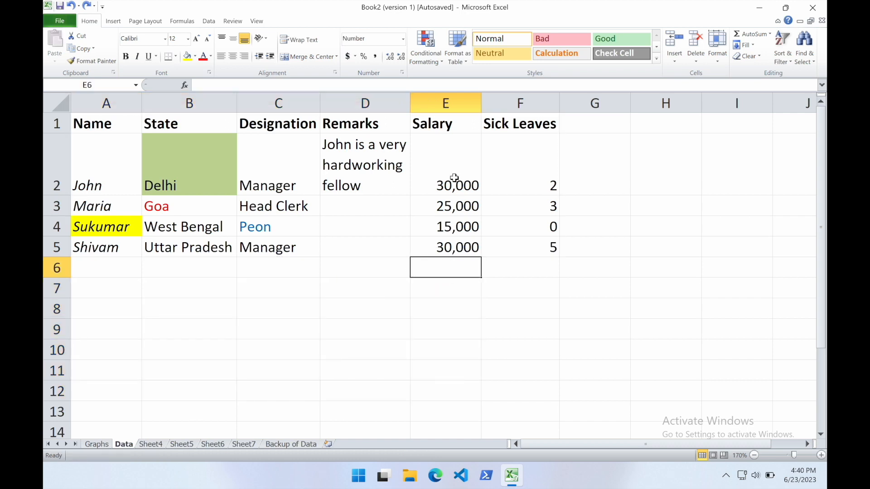
# Add the label "Total" in D6 below the Remarks column, in bold with a yellow fill.
pyautogui.moveTo(452, 128); pyautogui.dragTo(451, 252)
pyautogui.click(451, 251)
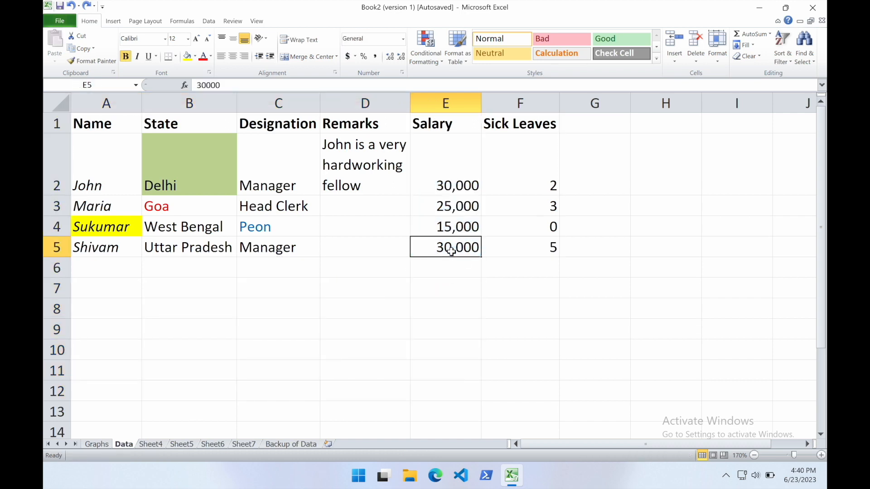
pyautogui.click(383, 269)
pyautogui.write('Total')
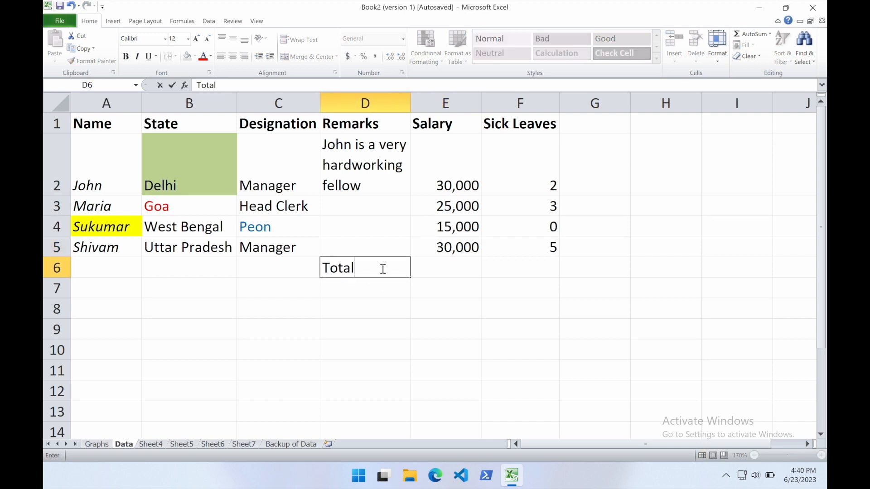
pyautogui.click(420, 272)
pyautogui.click(383, 268)
pyautogui.hotkey('ctrl', 'b')
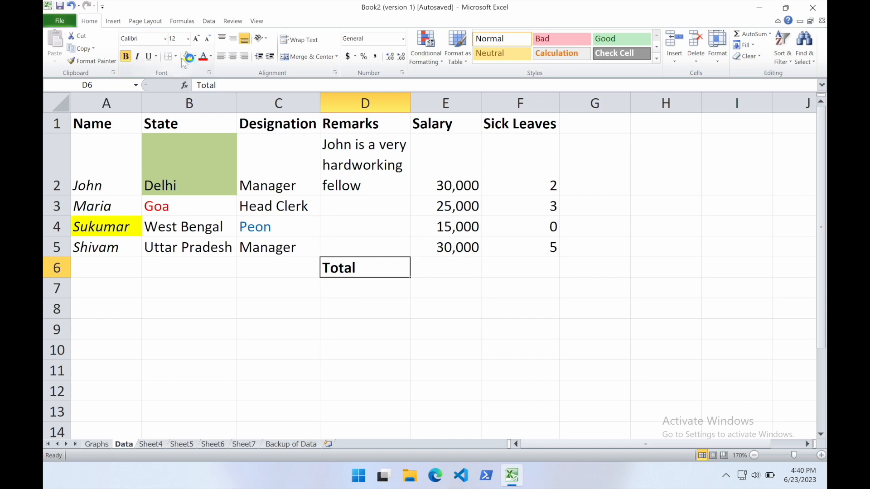
# Total the Salary column in E6 using AutoSum over E2:E5.
pyautogui.click(441, 268)
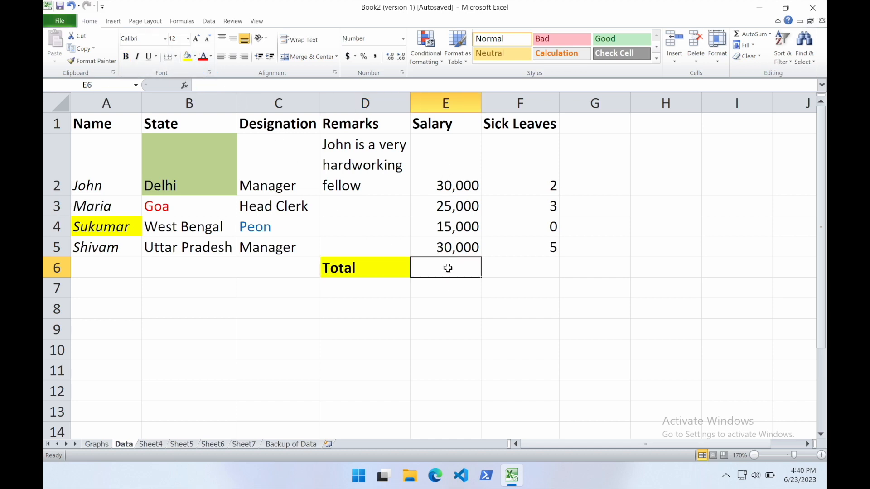
pyautogui.click(435, 271)
pyautogui.click(191, 22)
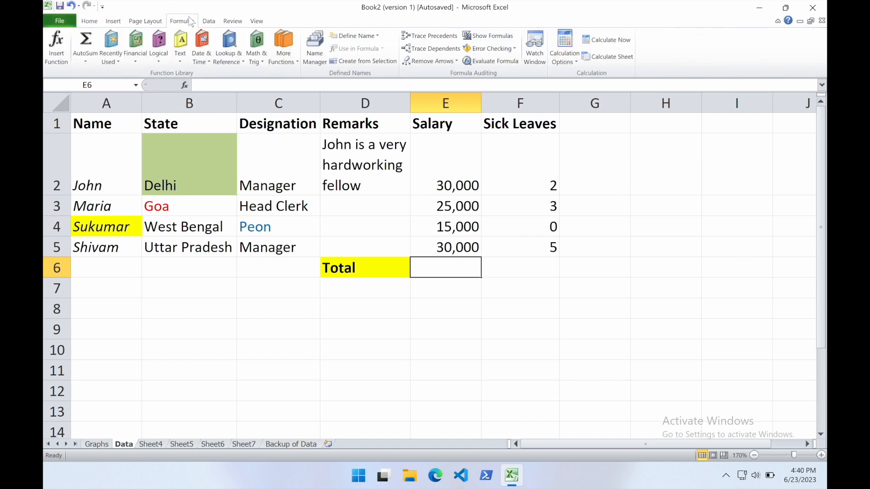
pyautogui.click(86, 41)
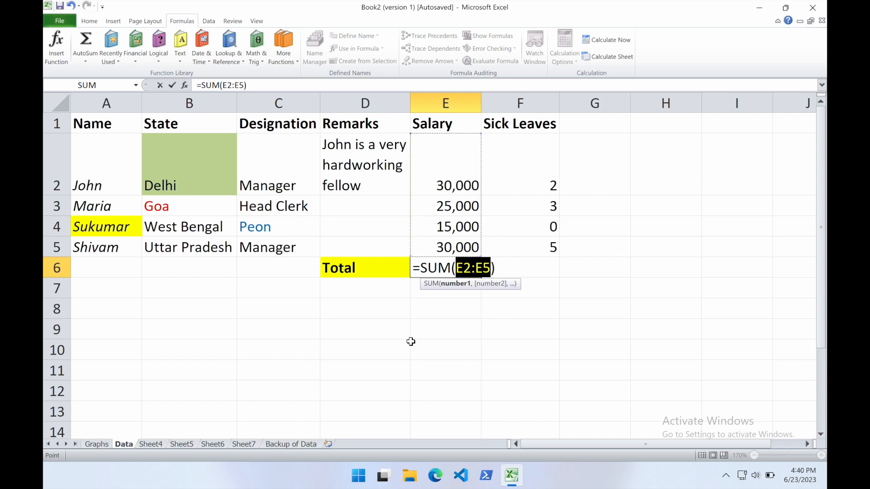
pyautogui.press('Return')
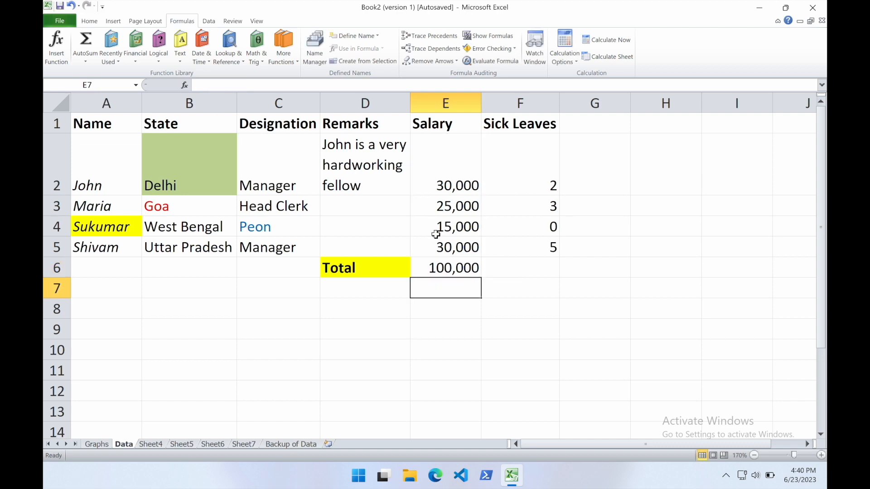
pyautogui.click(432, 269)
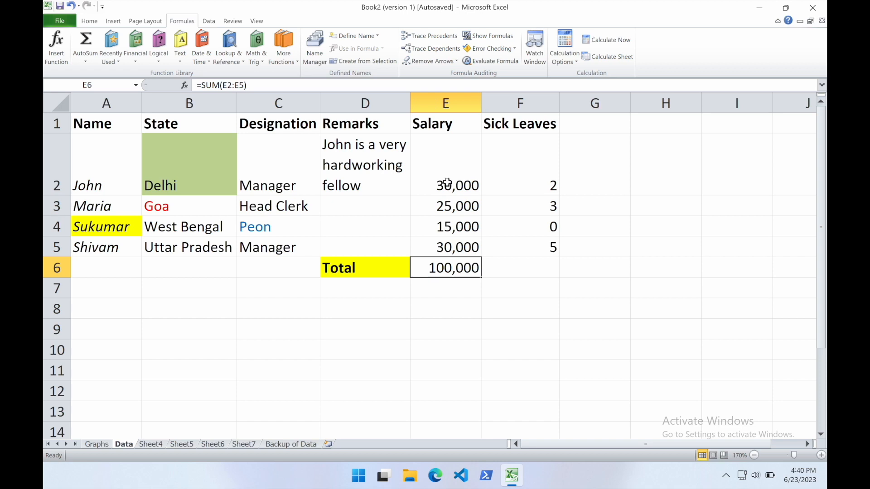
# Set the salary in E4 to 20,000 and the one in E5 to 25,000, and review the Salary column.
pyautogui.click(448, 227)
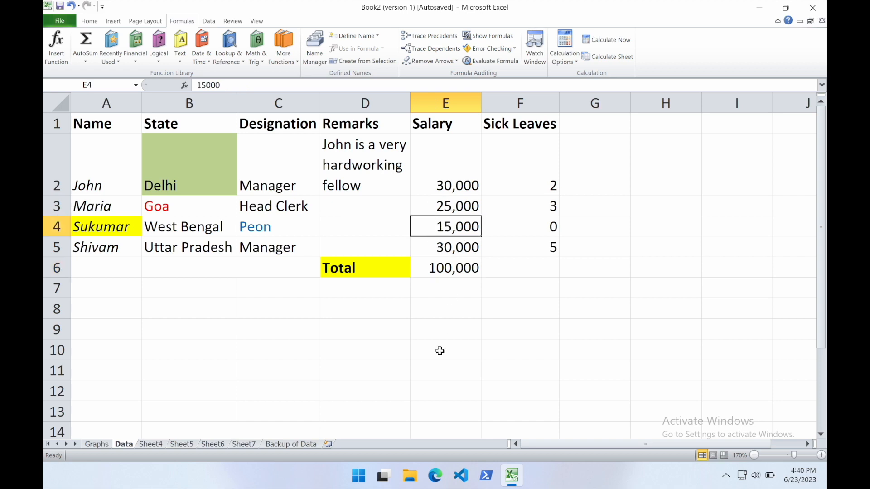
pyautogui.write('20,000')
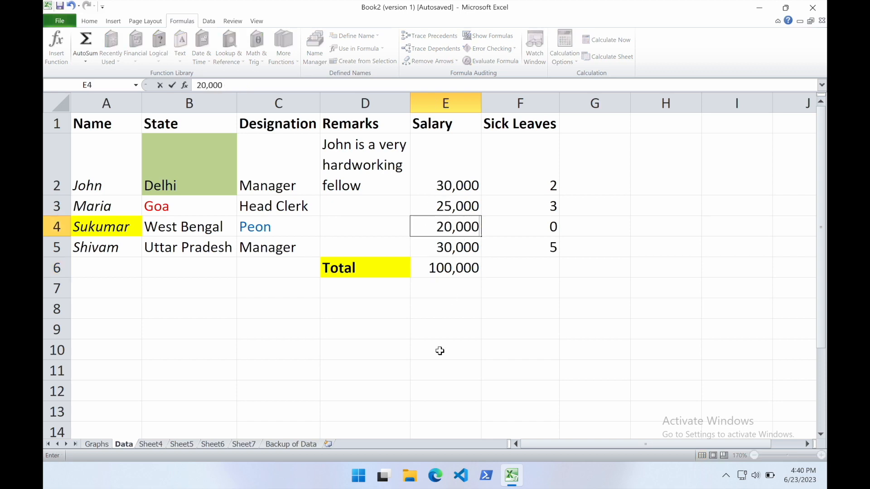
pyautogui.press('Return')
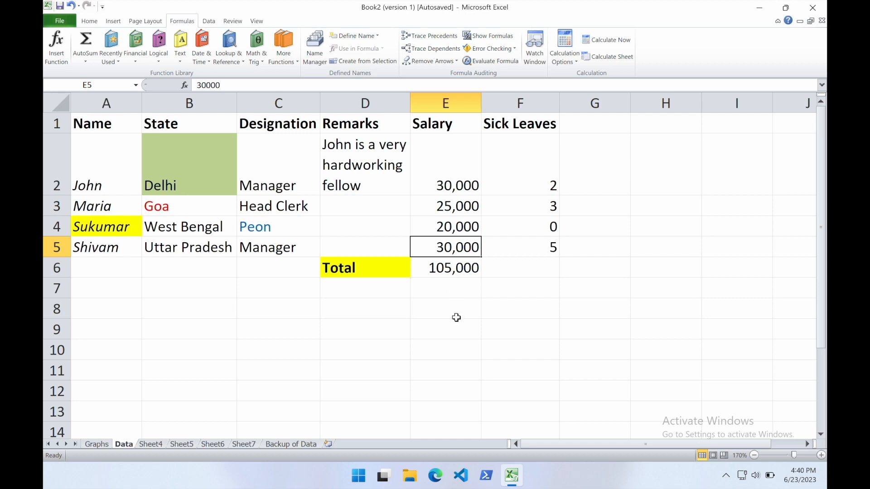
pyautogui.write('25,000')
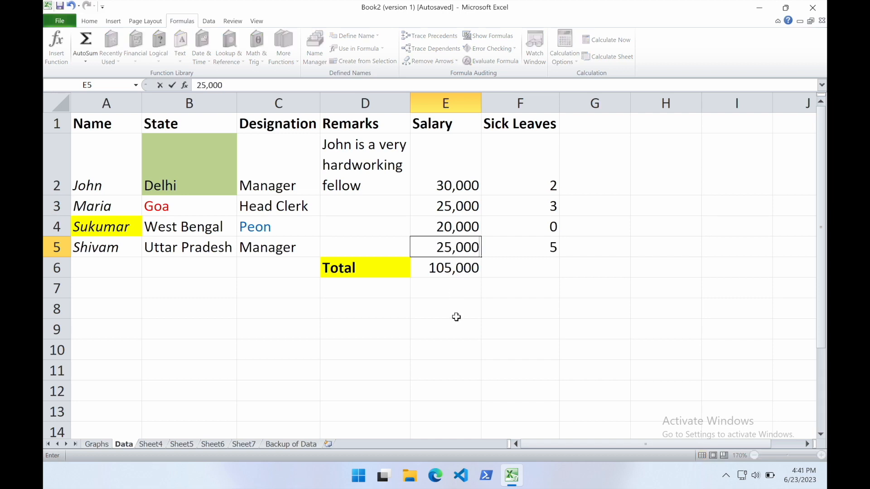
pyautogui.press('Return')
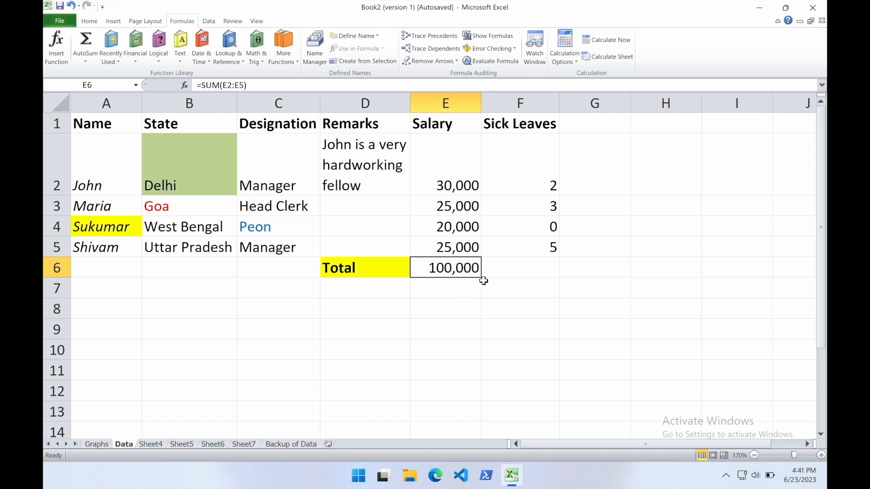
pyautogui.moveTo(446, 182); pyautogui.dragTo(448, 259)
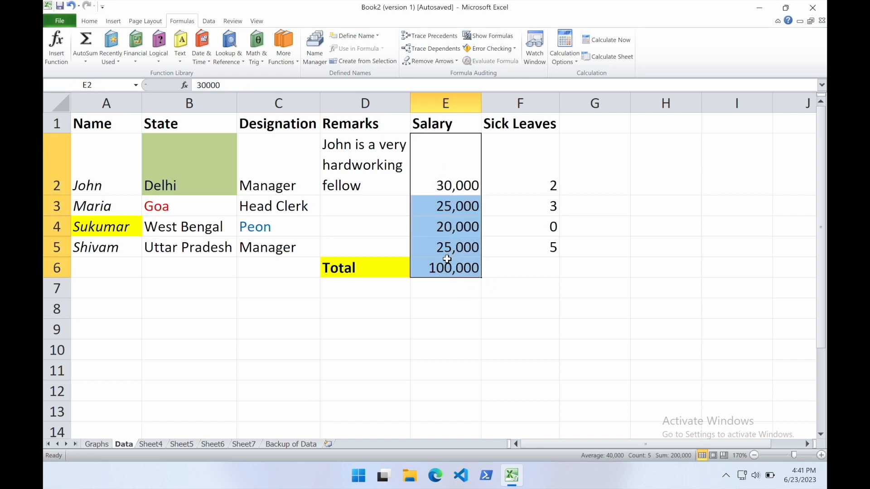
# Try totalling the Sick Leaves column in F6 with AutoSum, and undo it.
pyautogui.moveTo(526, 168); pyautogui.dragTo(522, 272)
pyautogui.click(516, 269)
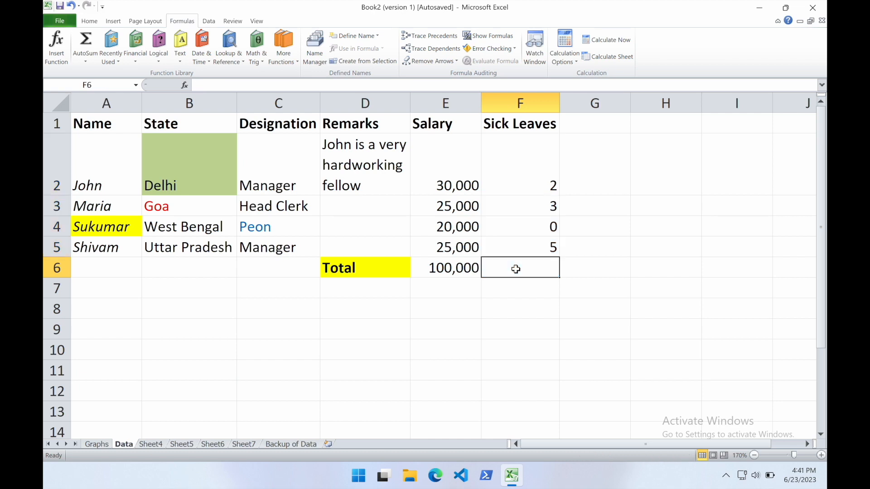
pyautogui.click(92, 44)
pyautogui.press('Return')
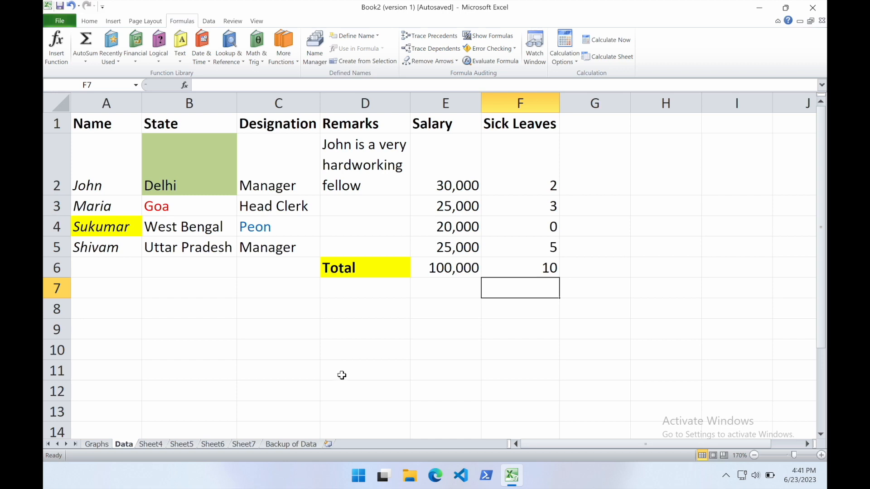
pyautogui.click(89, 22)
pyautogui.click(71, 6)
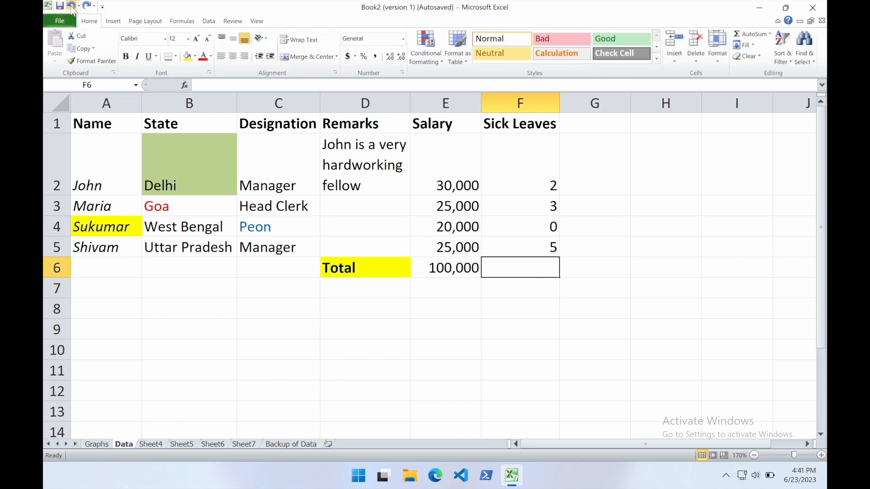
# Copy the Salary total formula from E6 and paste only its formula into F6 for Sick Leaves.
pyautogui.click(444, 270)
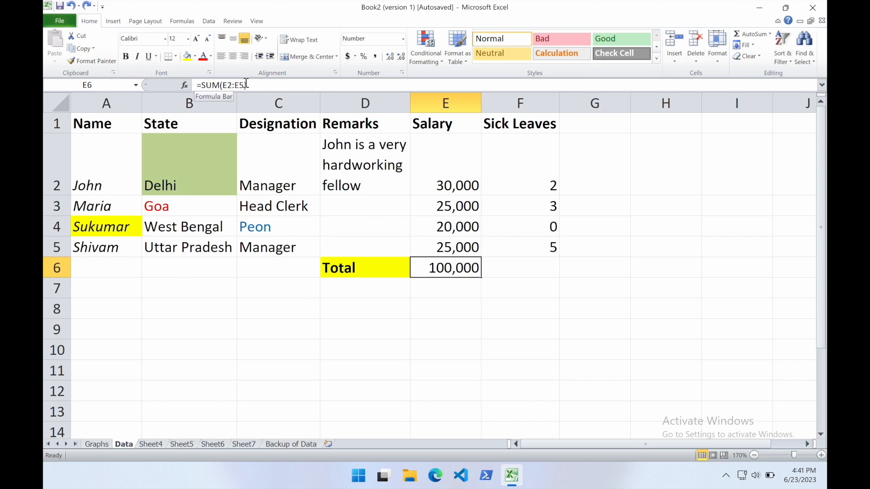
pyautogui.moveTo(453, 170); pyautogui.dragTo(451, 244)
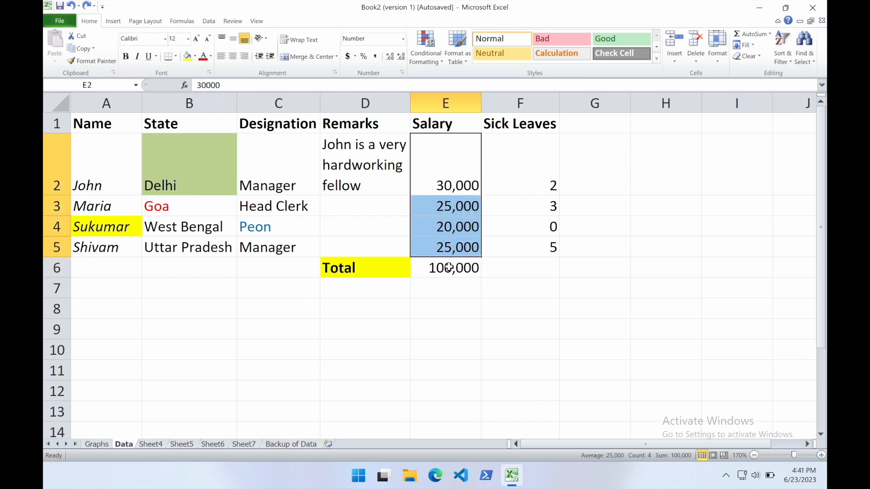
pyautogui.click(448, 268)
pyautogui.hotkey('ctrl', 'c')
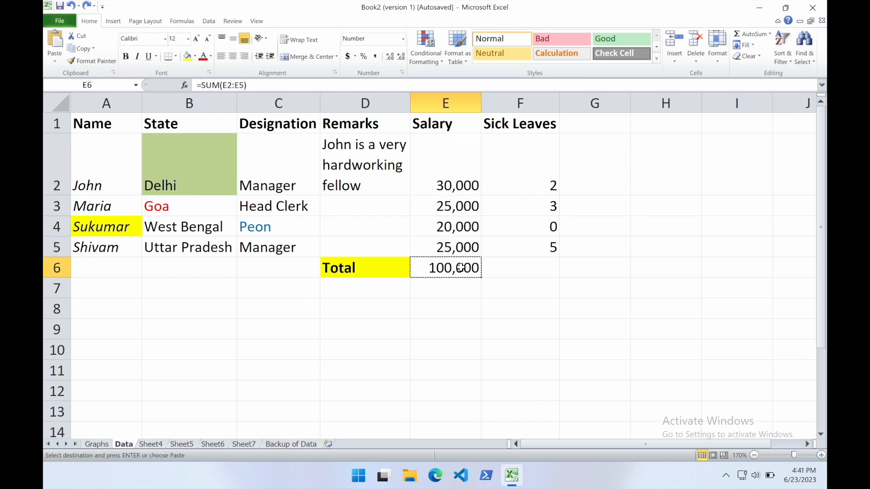
pyautogui.click(511, 272)
pyautogui.rightClick(511, 272)
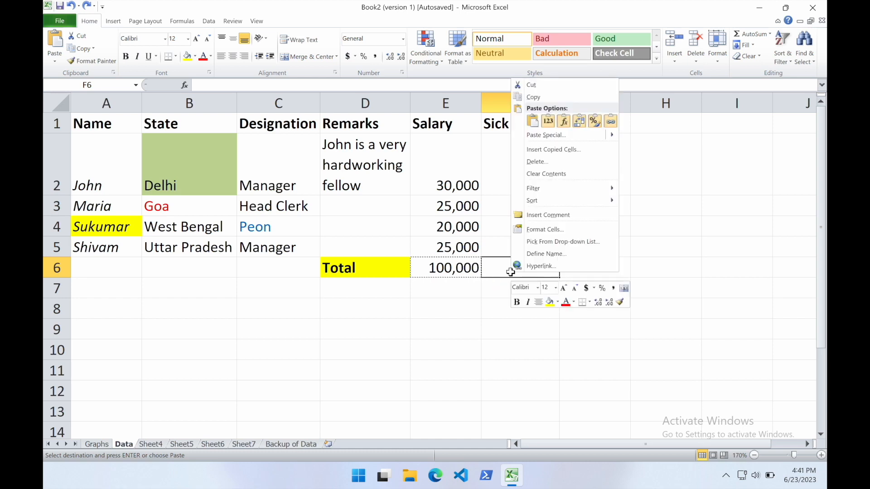
pyautogui.moveTo(570, 139)
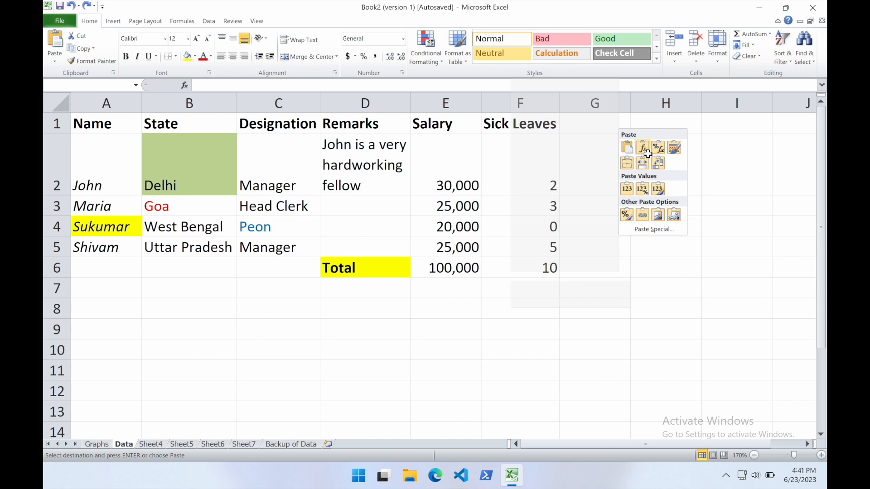
pyautogui.click(642, 148)
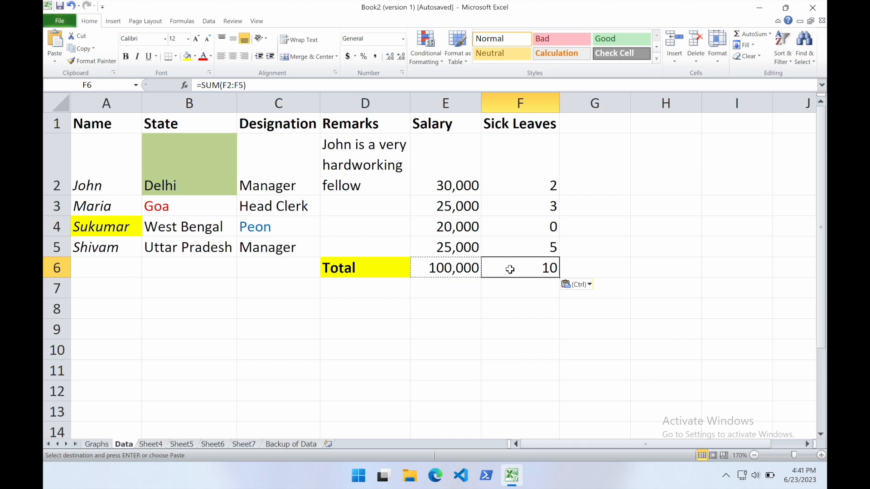
# Compare the total formulas in E6 and F6 with the column cells they add up, and end copy mode.
pyautogui.click(521, 164)
pyautogui.click(521, 246)
pyautogui.click(454, 272)
pyautogui.click(450, 169)
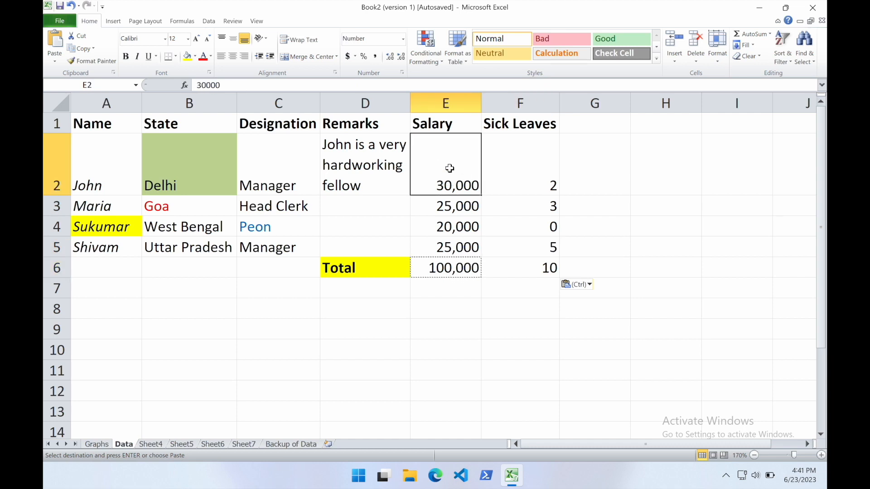
pyautogui.click(449, 247)
pyautogui.click(450, 271)
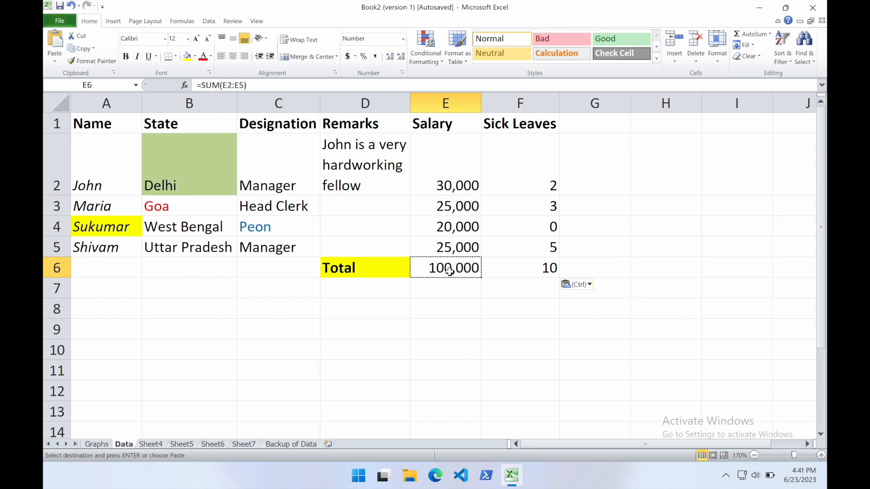
pyautogui.click(522, 270)
pyautogui.moveTo(424, 268); pyautogui.dragTo(489, 269)
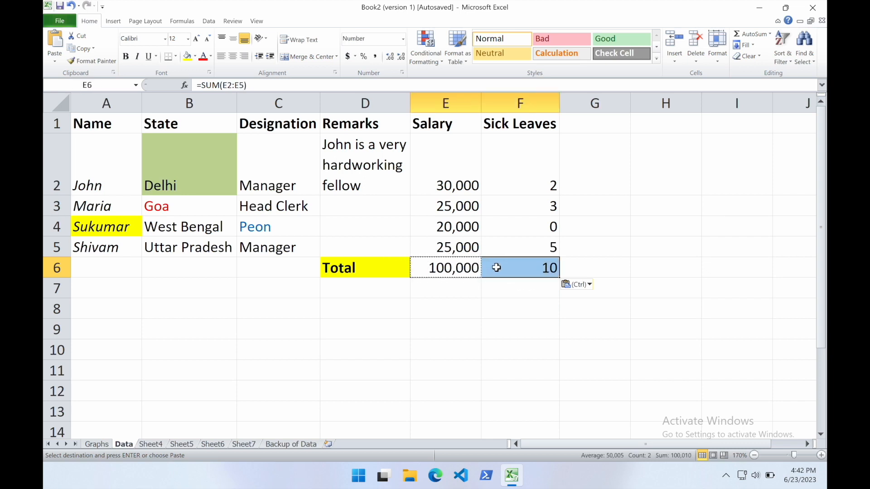
pyautogui.click(396, 270)
pyautogui.press('Escape')
# Try formatting the totals in E6:F6 manually with a yellow fill and bold text, and undo both changes.
pyautogui.click(453, 271)
pyautogui.moveTo(454, 271); pyautogui.dragTo(526, 268)
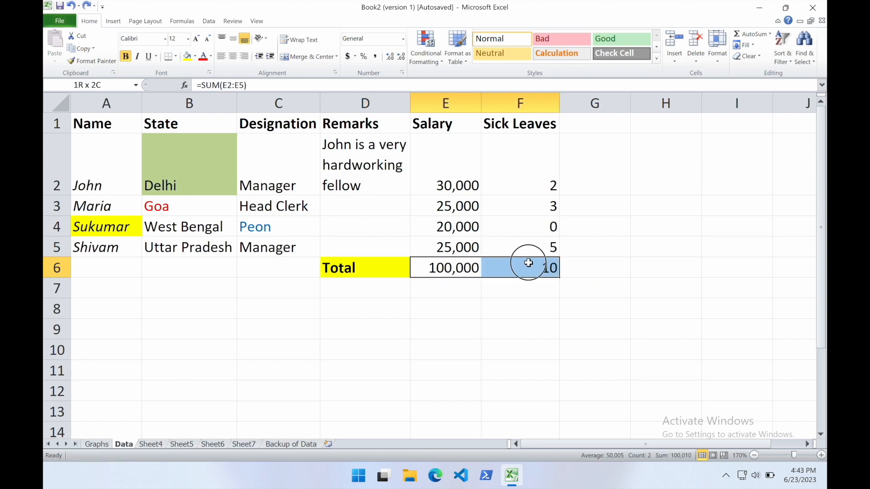
pyautogui.click(187, 56)
pyautogui.click(126, 56)
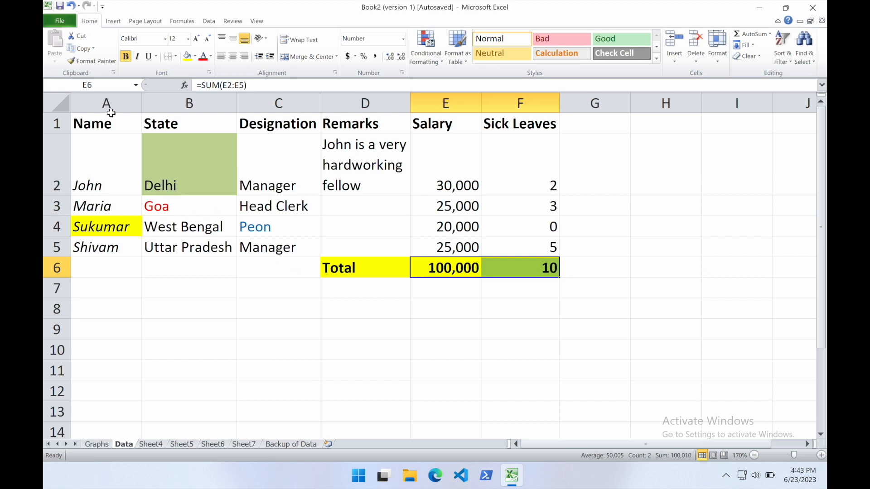
pyautogui.click(70, 6)
pyautogui.click(71, 6)
pyautogui.click(358, 335)
# Copy the formatting of the Total label in D6 onto the totals in E6:F6 with Format Painter.
pyautogui.click(368, 272)
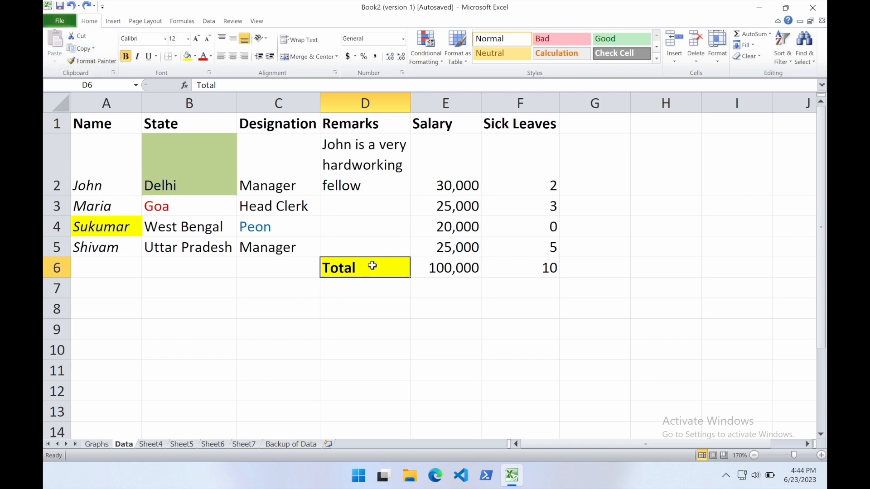
pyautogui.click(90, 61)
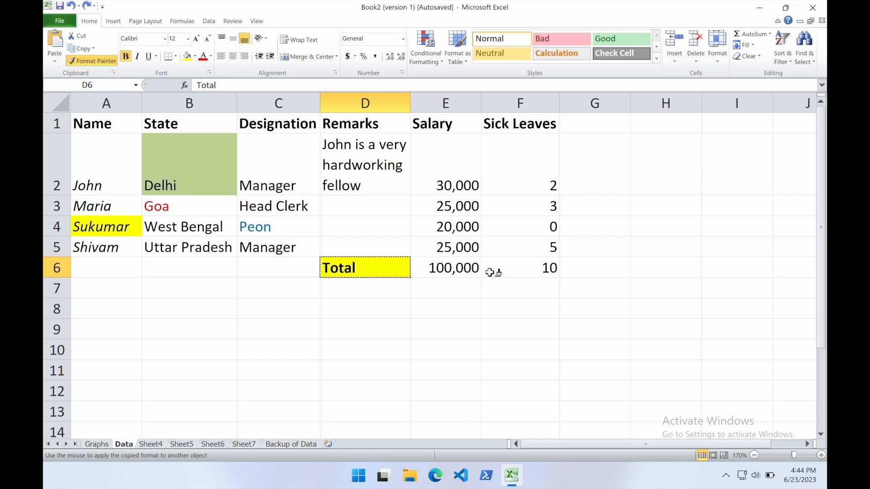
pyautogui.moveTo(456, 267); pyautogui.dragTo(515, 269)
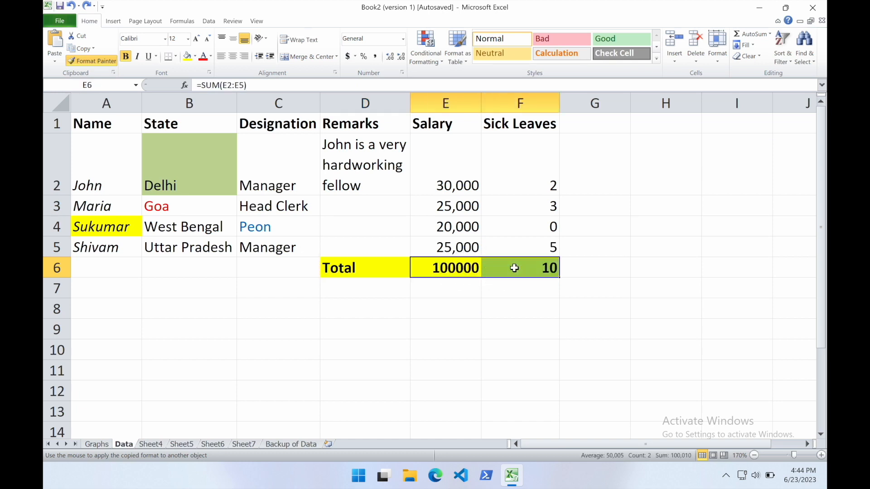
pyautogui.click(454, 308)
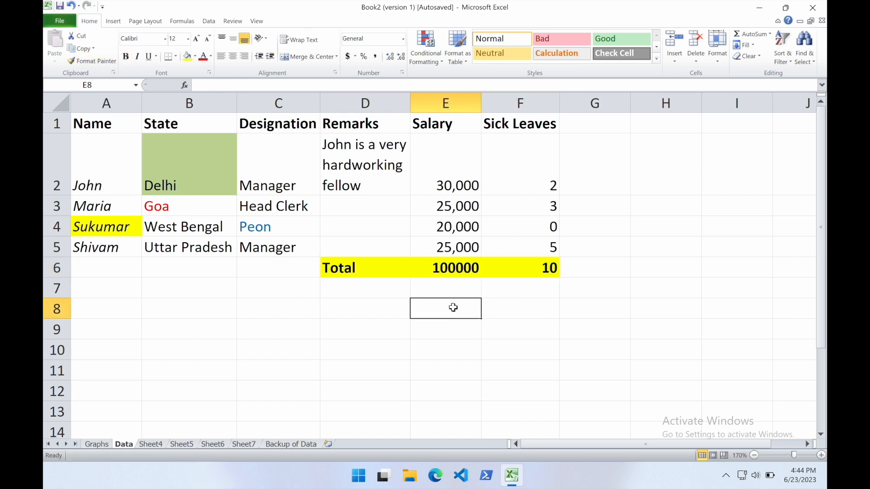
pyautogui.click(369, 268)
pyautogui.click(463, 265)
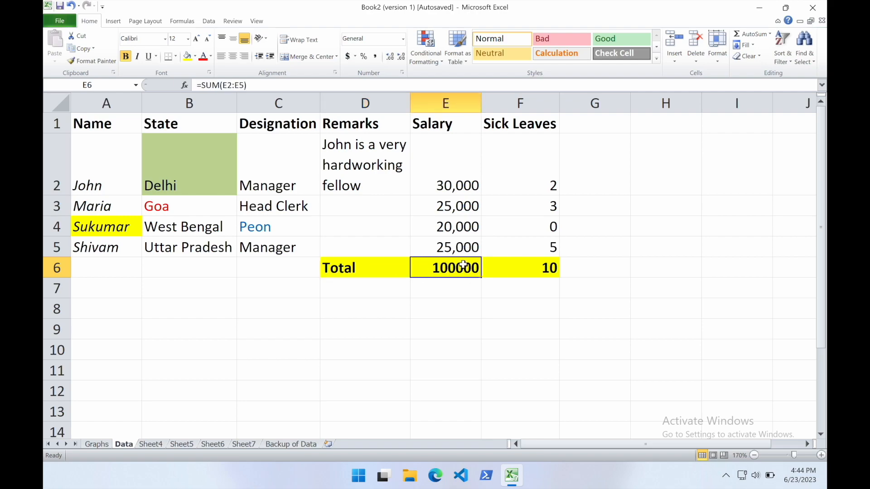